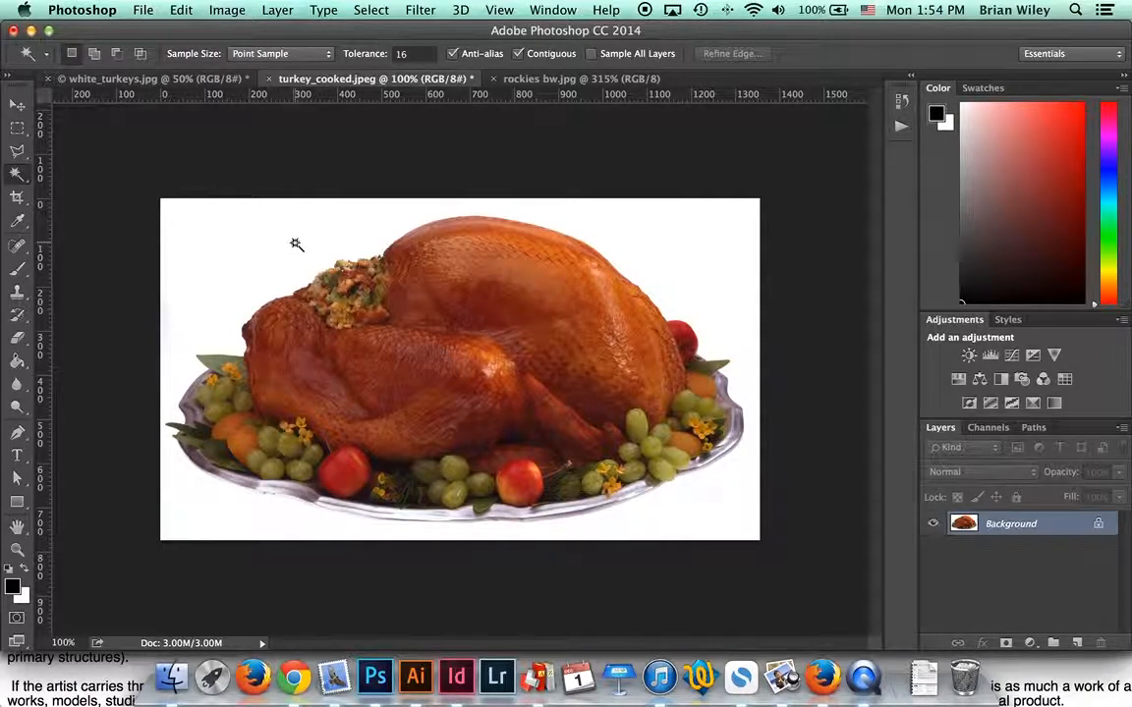
Step: Magic Wand-select the white background around the turkey platter at tolerance 16, contiguous
click(295, 243)
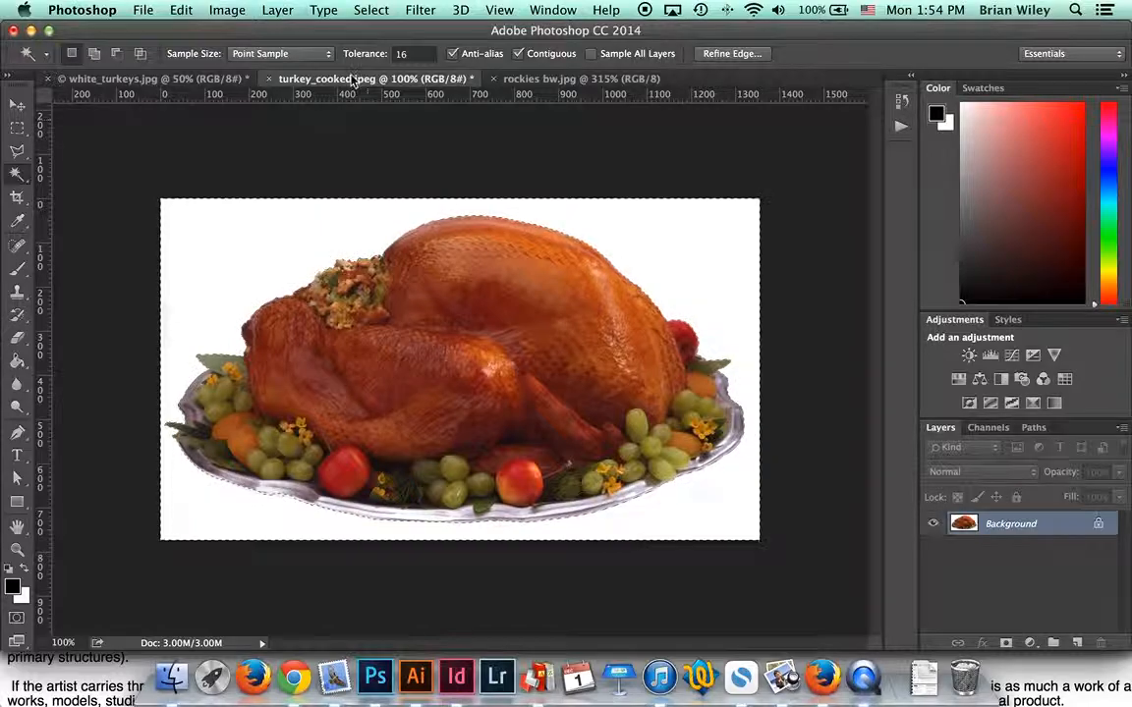
Step: Clear the current selection and reselect the white background with the Magic Wand
click(394, 8)
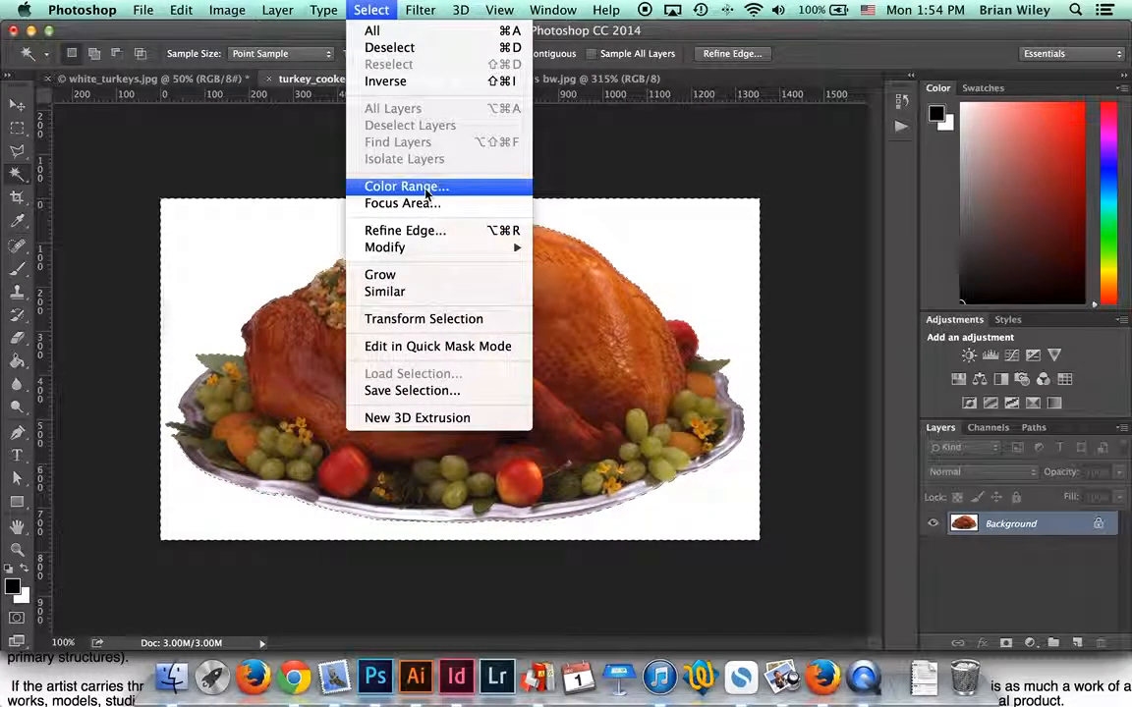
click(386, 6)
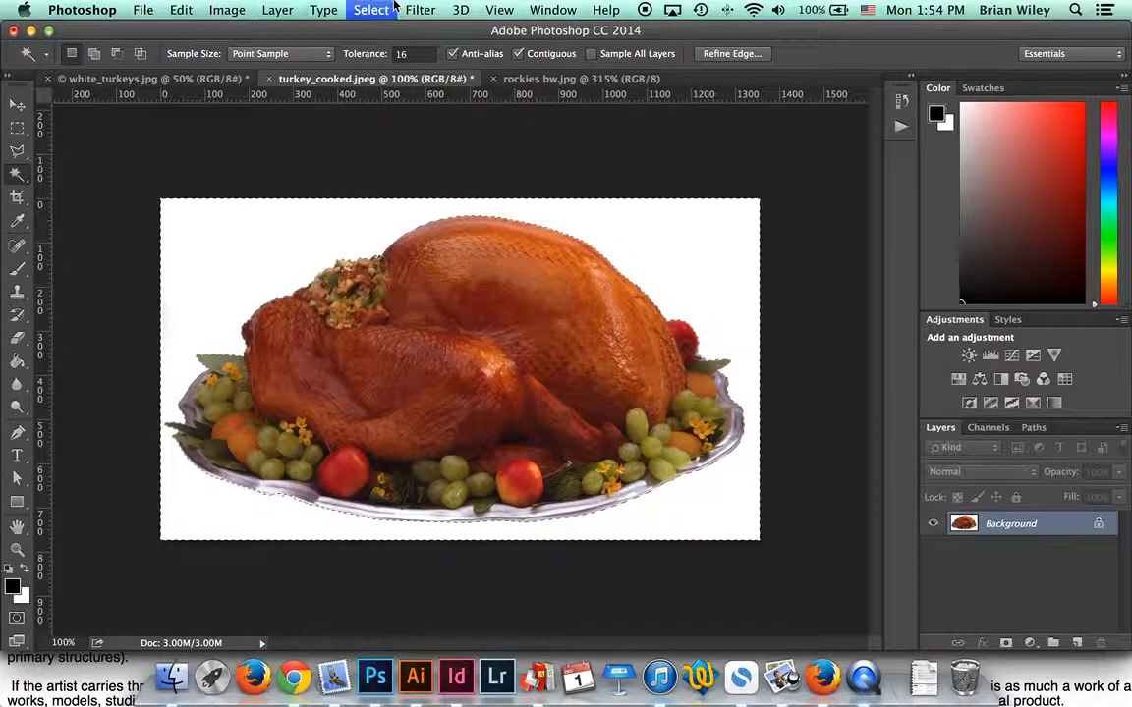
key(super+d)
click(385, 6)
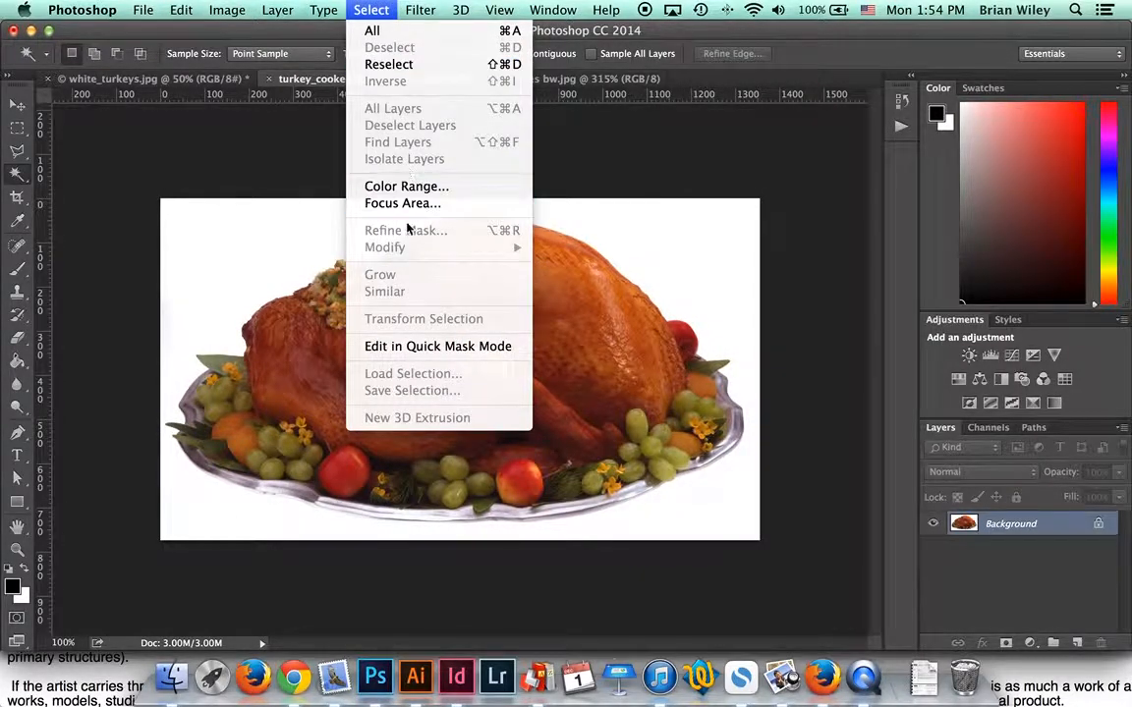
click(383, 7)
click(380, 7)
click(207, 290)
click(249, 253)
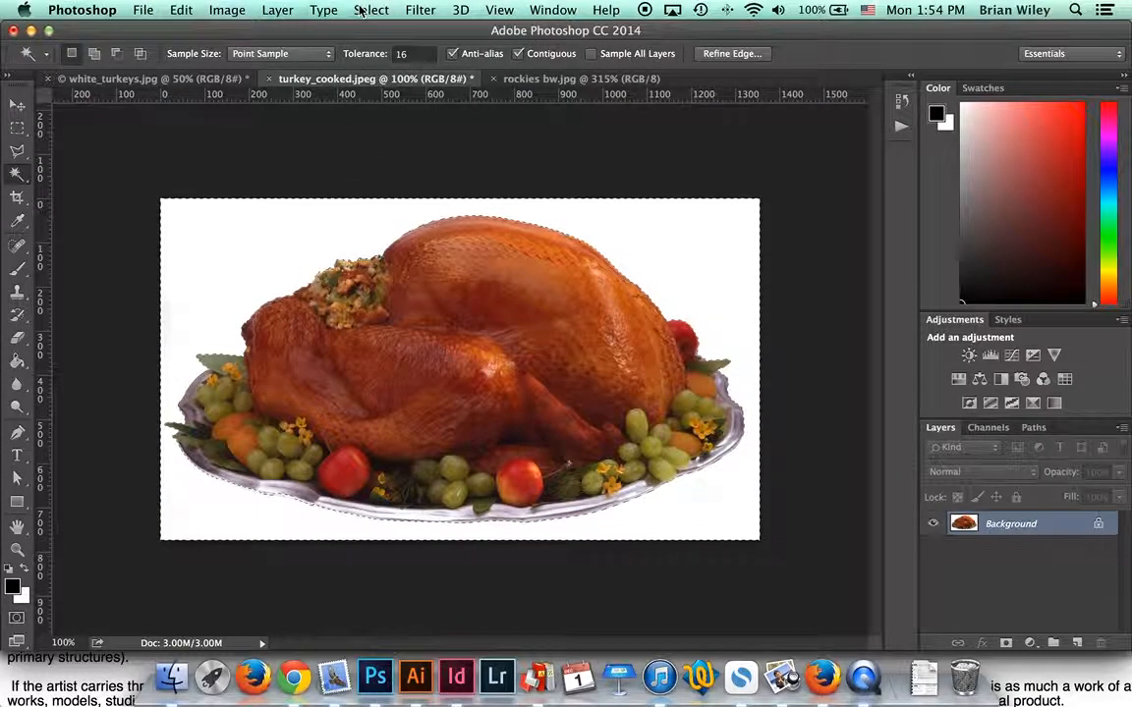
Step: Invert the selection with Select > Inverse so the turkey platter is selected
click(391, 6)
click(381, 6)
click(323, 10)
mouse_move(371, 10)
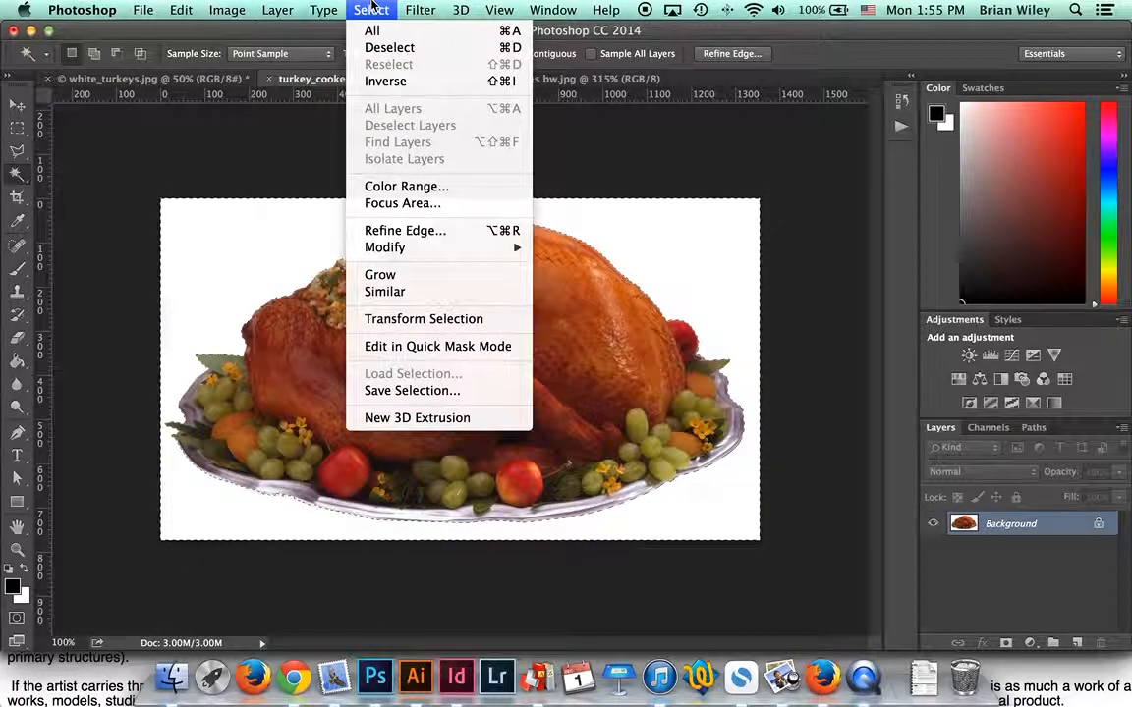
click(384, 83)
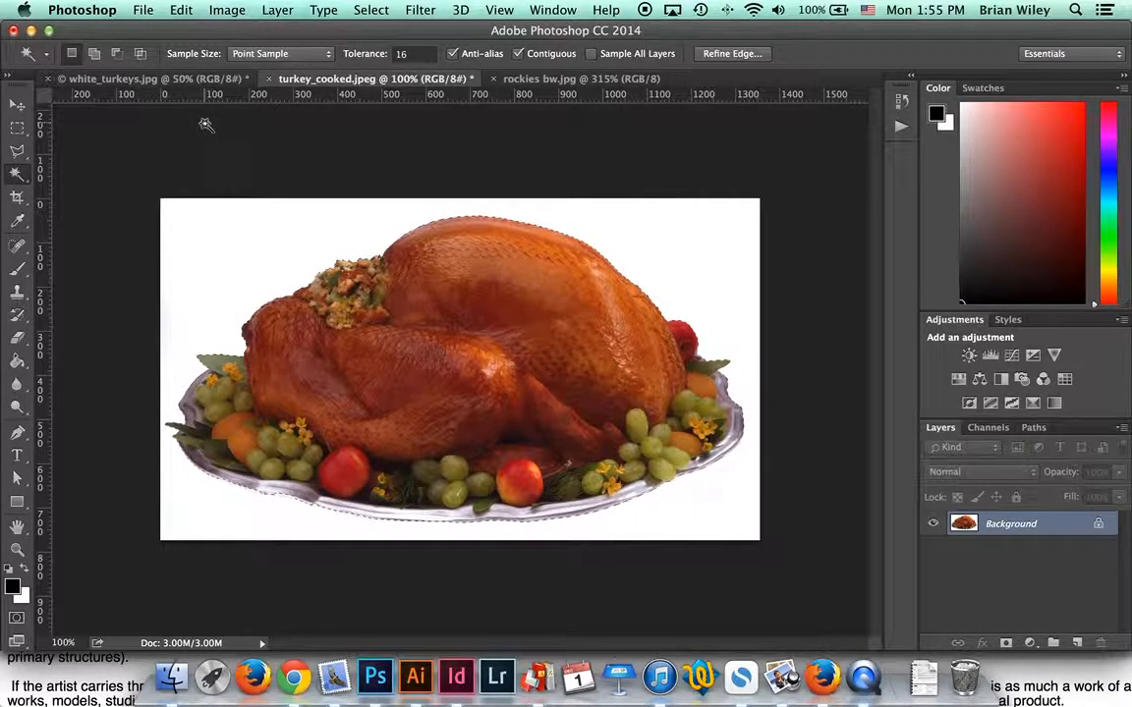
Step: Cut the turkey platter, paste it back as Layer 1, and nudge it into place
click(181, 10)
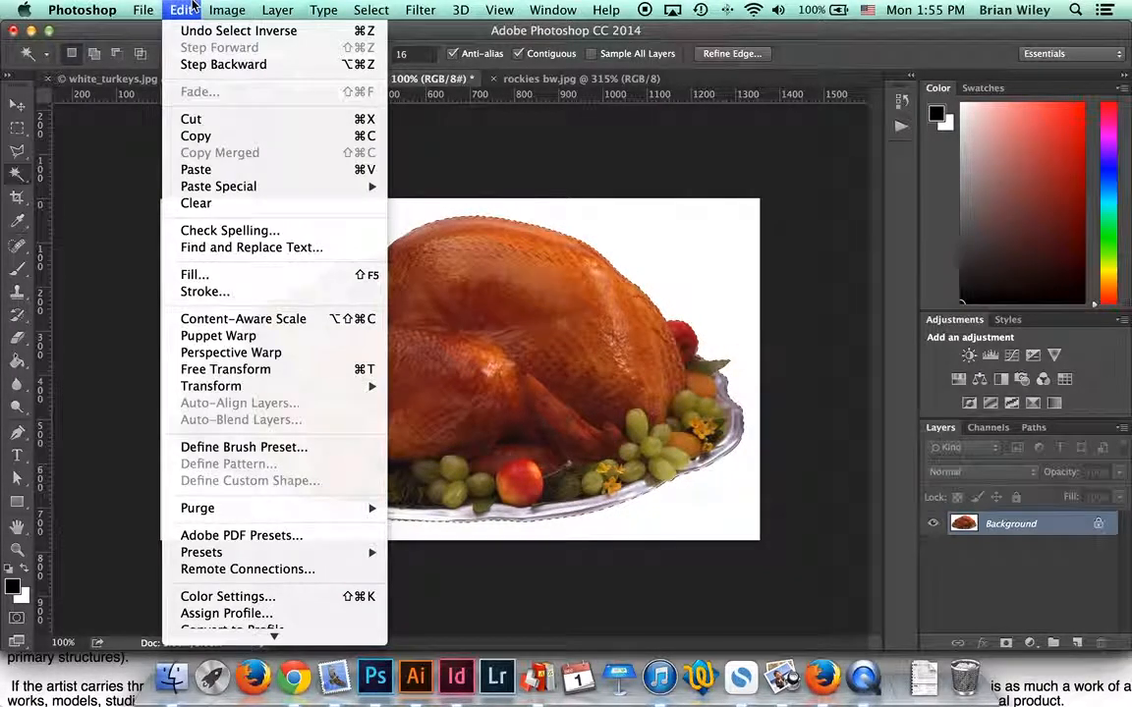
click(206, 119)
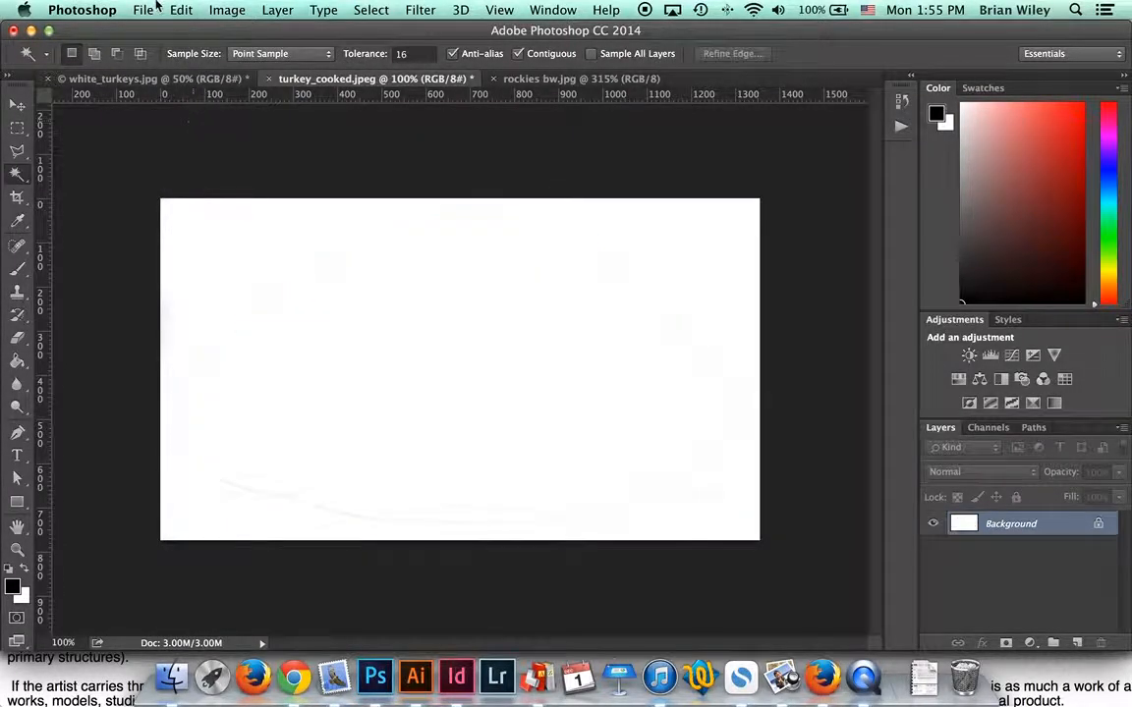
click(181, 10)
click(196, 169)
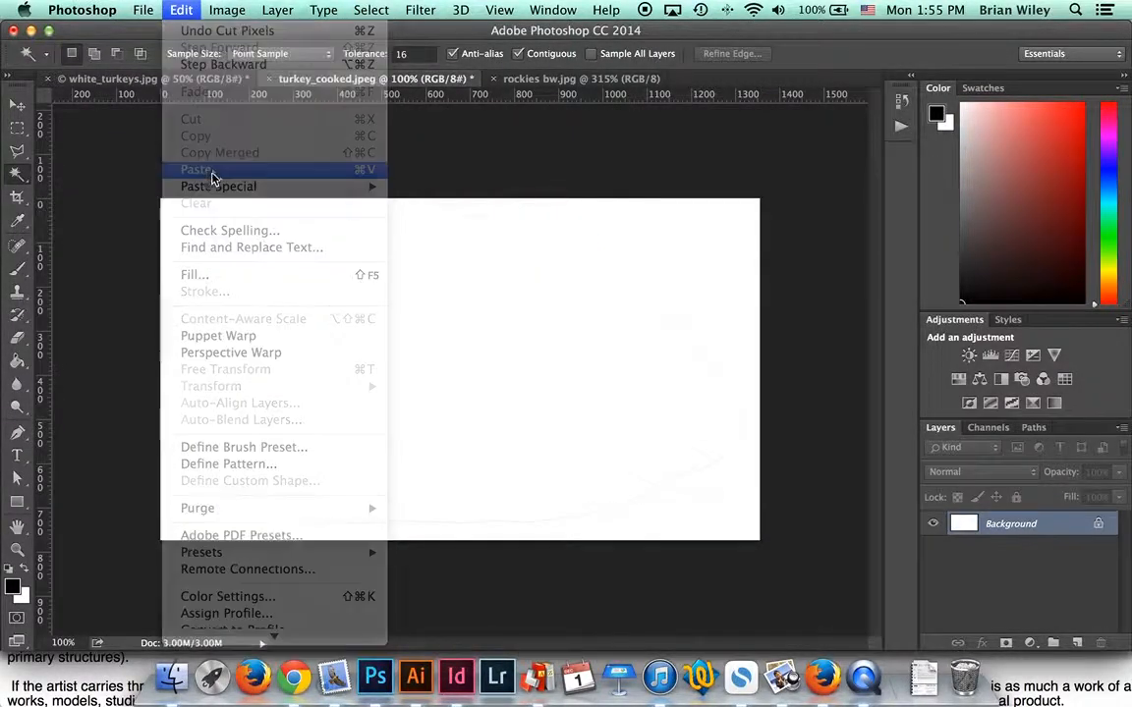
click(17, 104)
mouse_move(552, 346)
mouse_down()
mouse_move(491, 311)
mouse_move(561, 336)
mouse_move(550, 332)
mouse_move(553, 357)
mouse_up()
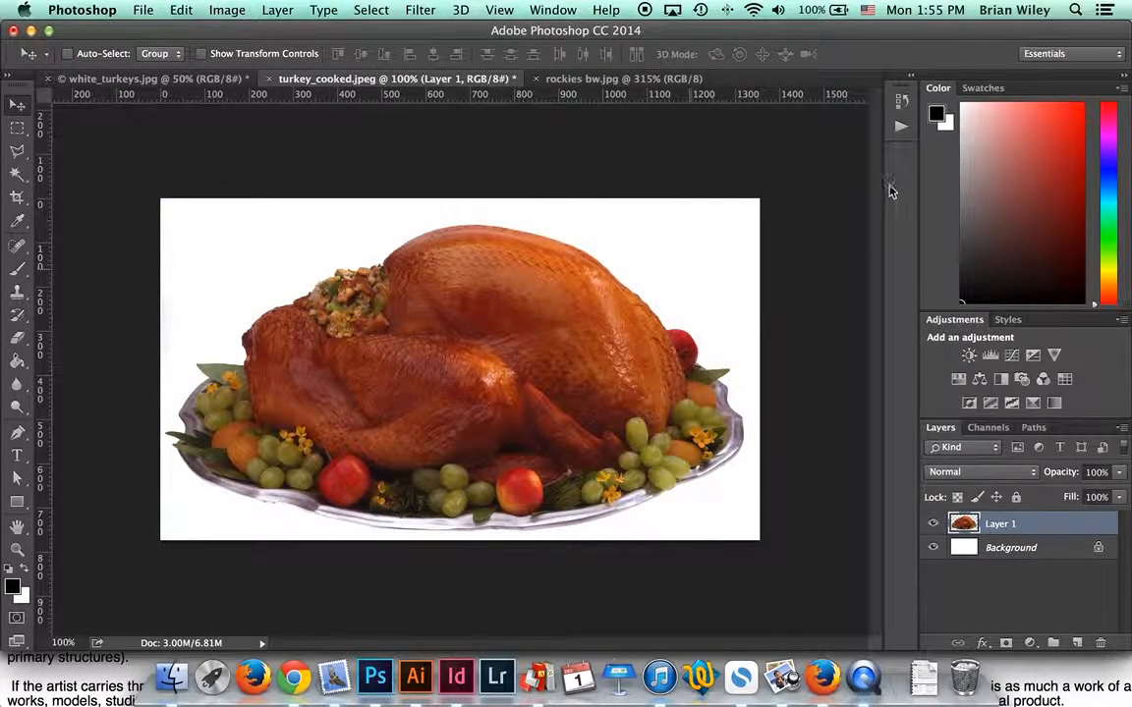
Step: Return to the Select Inverse history state, cut the platter pixels, then undo the cut
click(904, 103)
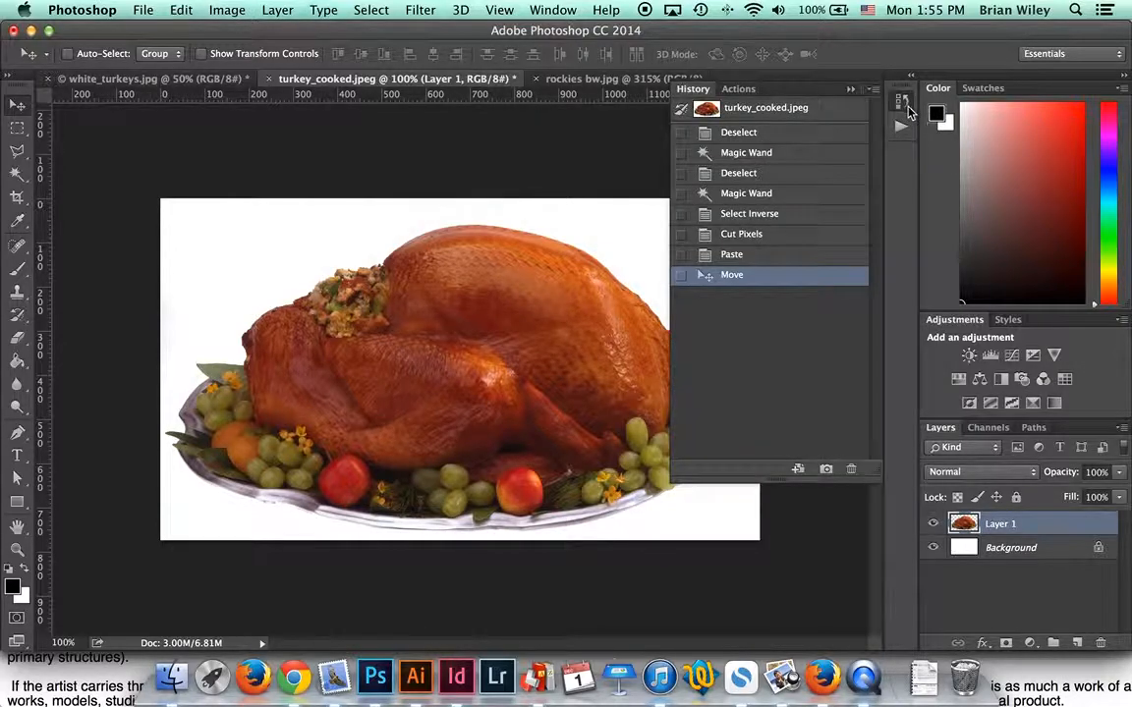
click(744, 219)
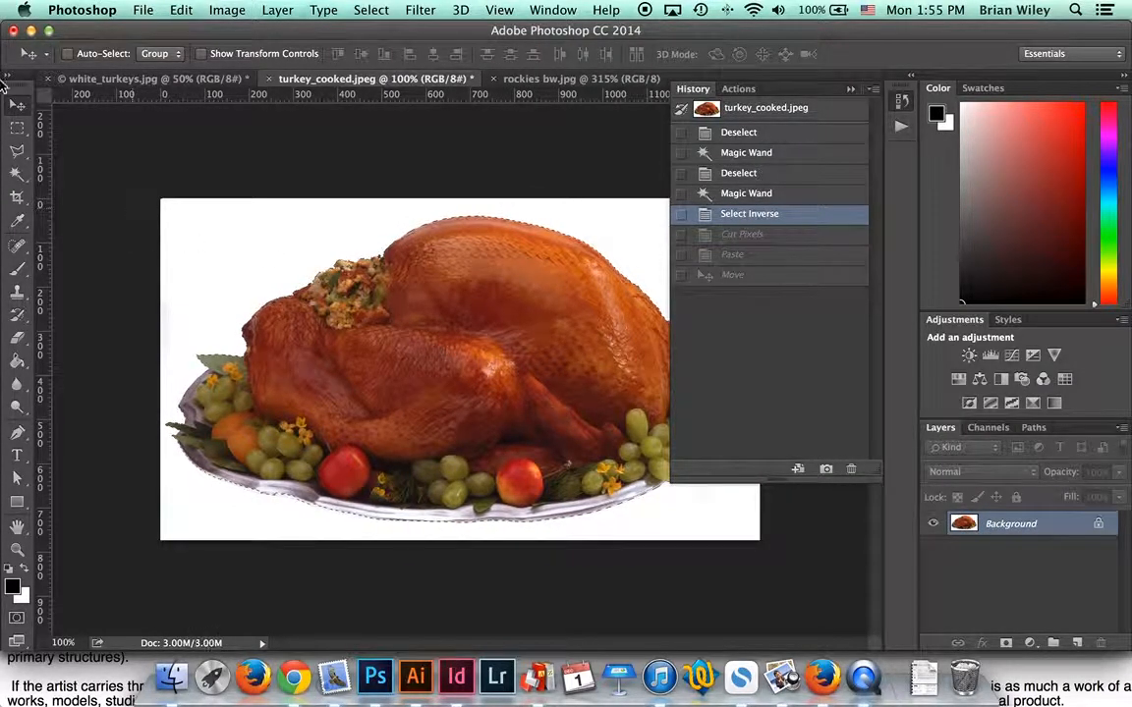
key(super+x)
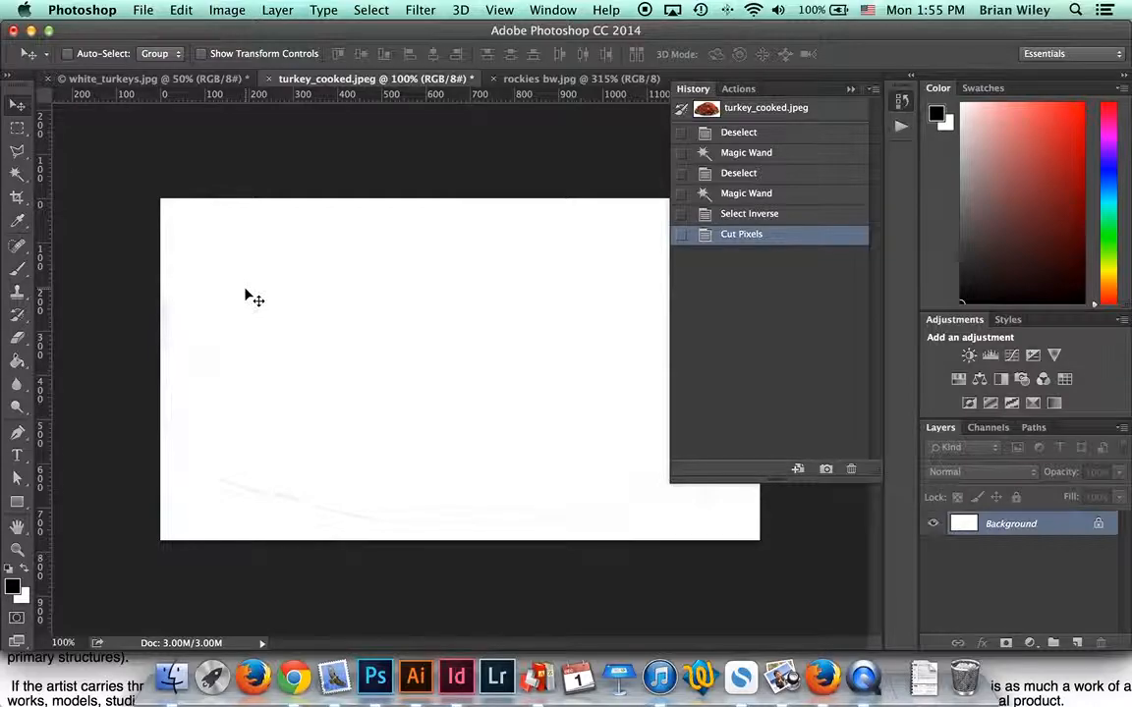
key(super+z)
Step: Zoom in on the platter edge and smooth the selection with a 50-pixel sample radius
key(z)
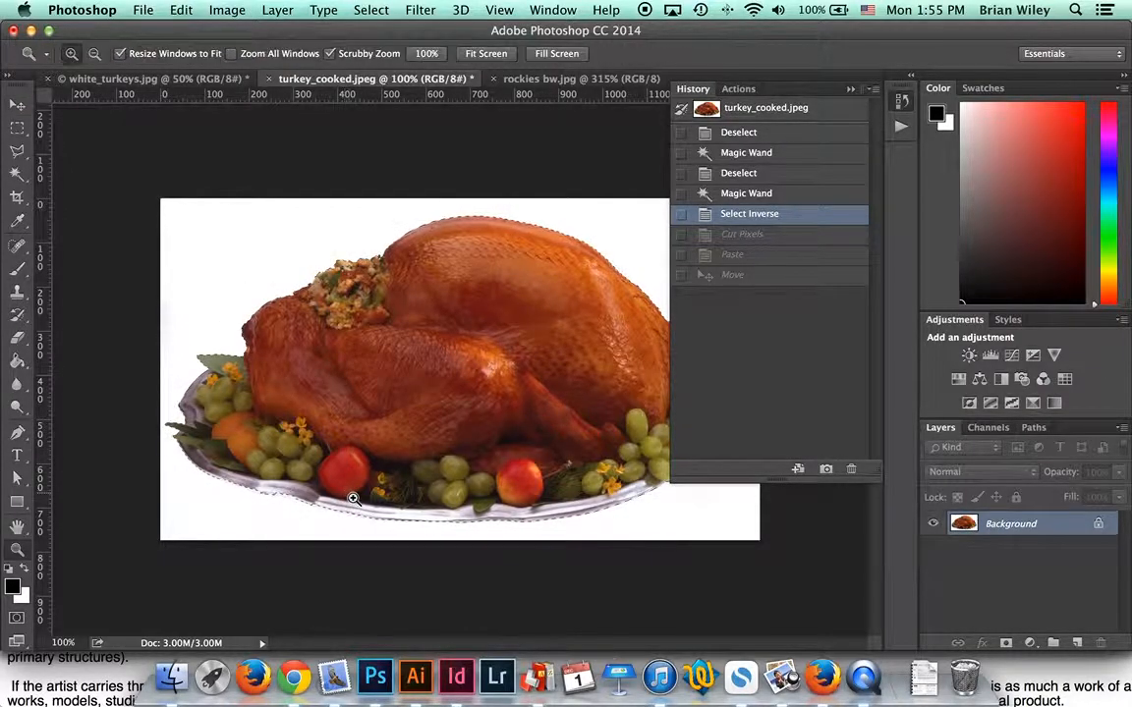
drag(345, 491, 372, 507)
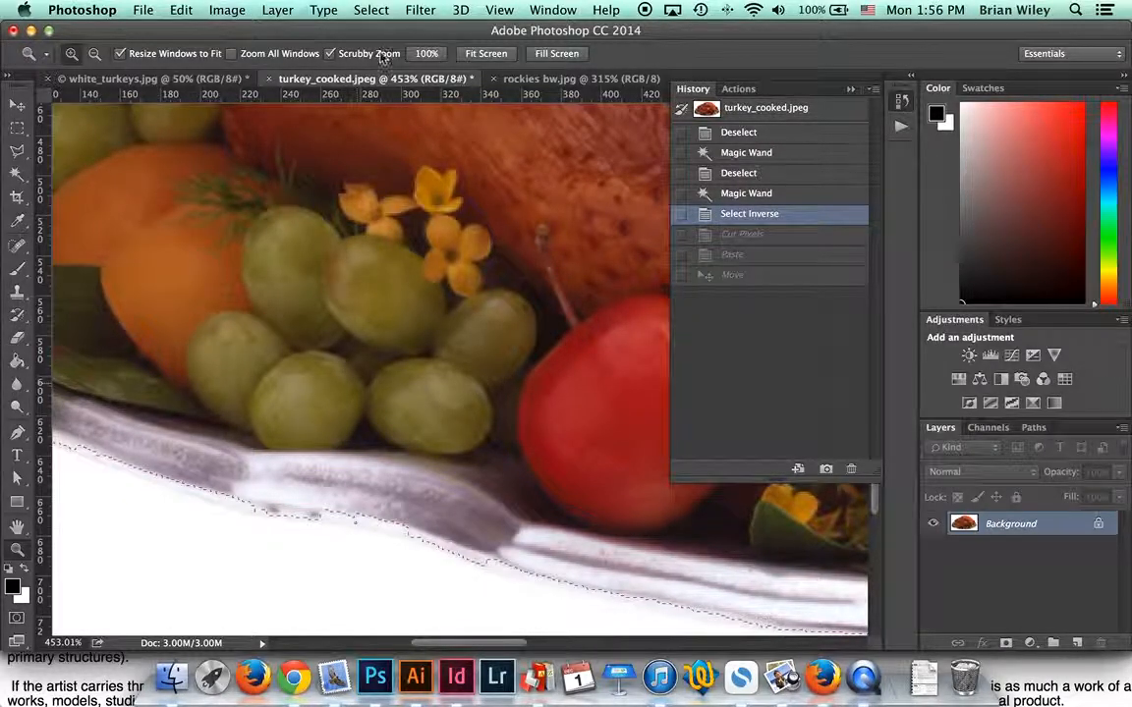
click(372, 9)
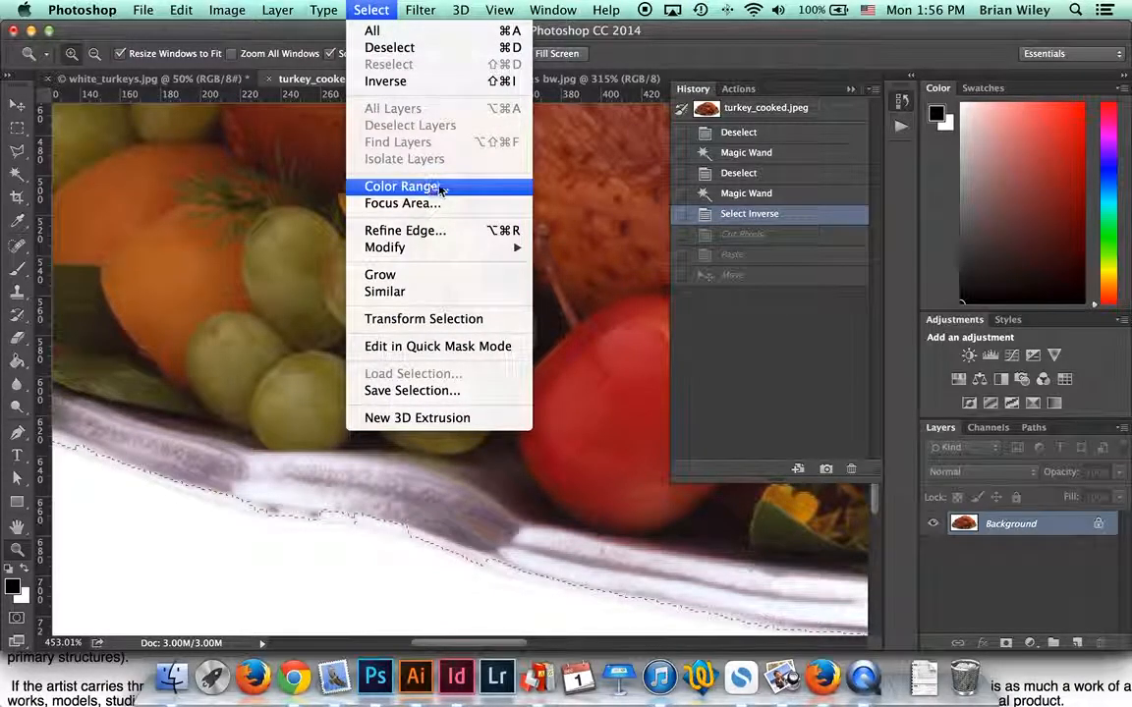
mouse_move(448, 252)
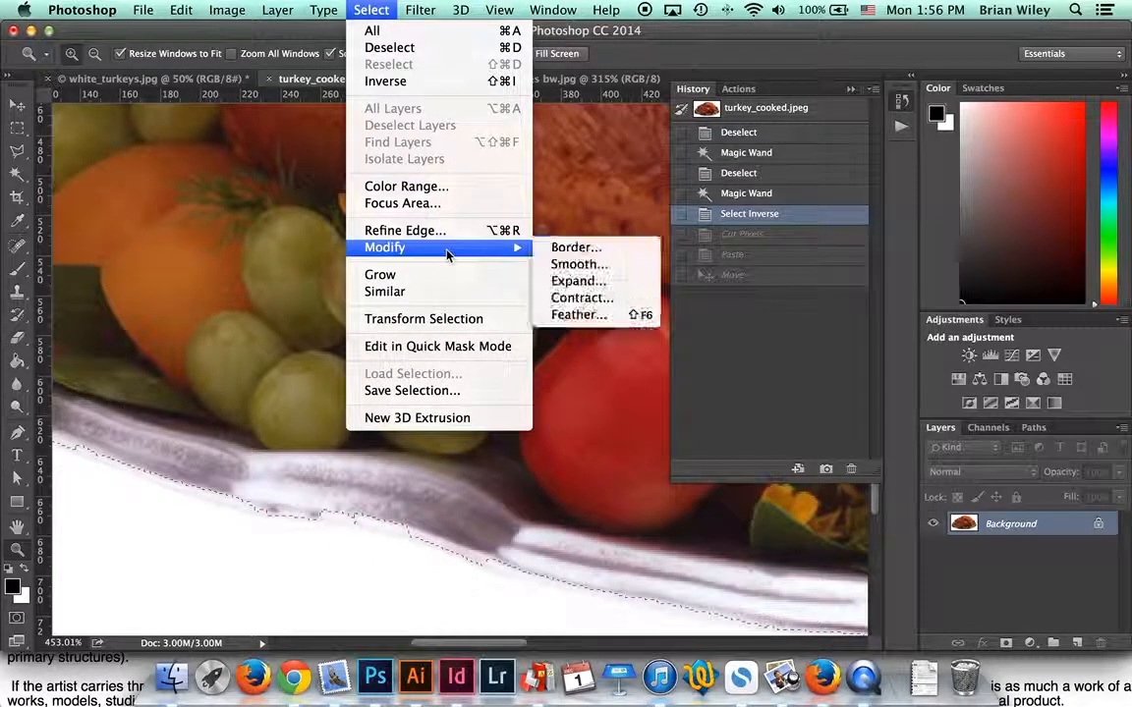
click(578, 265)
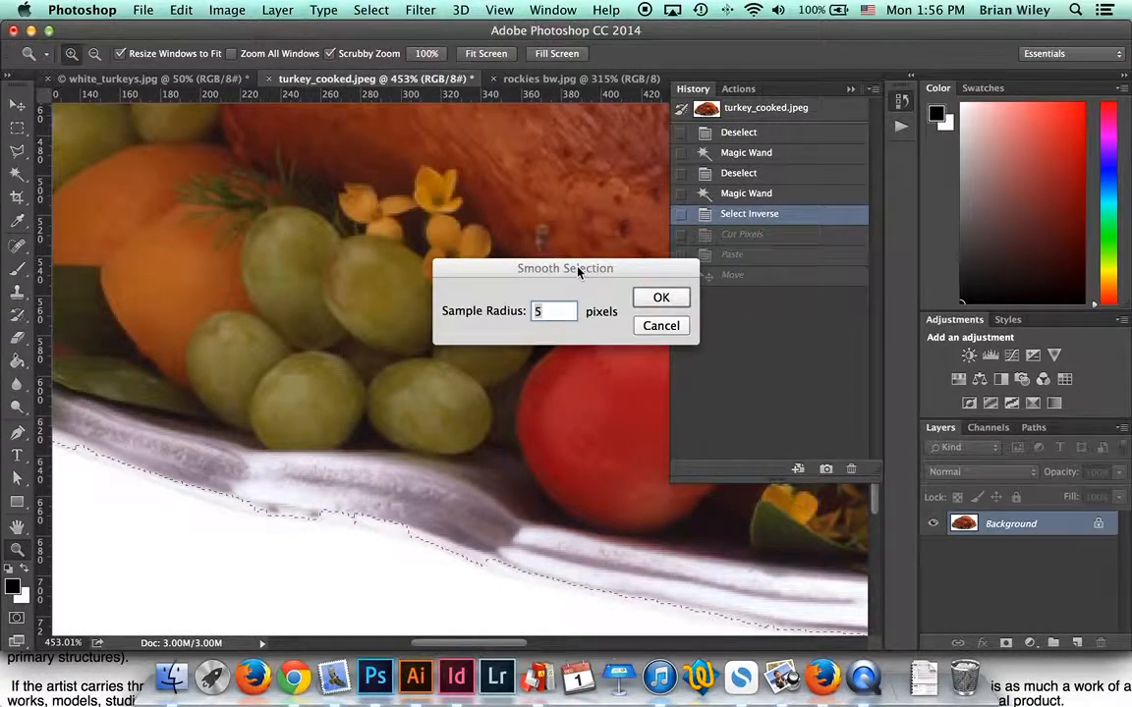
key(Up)
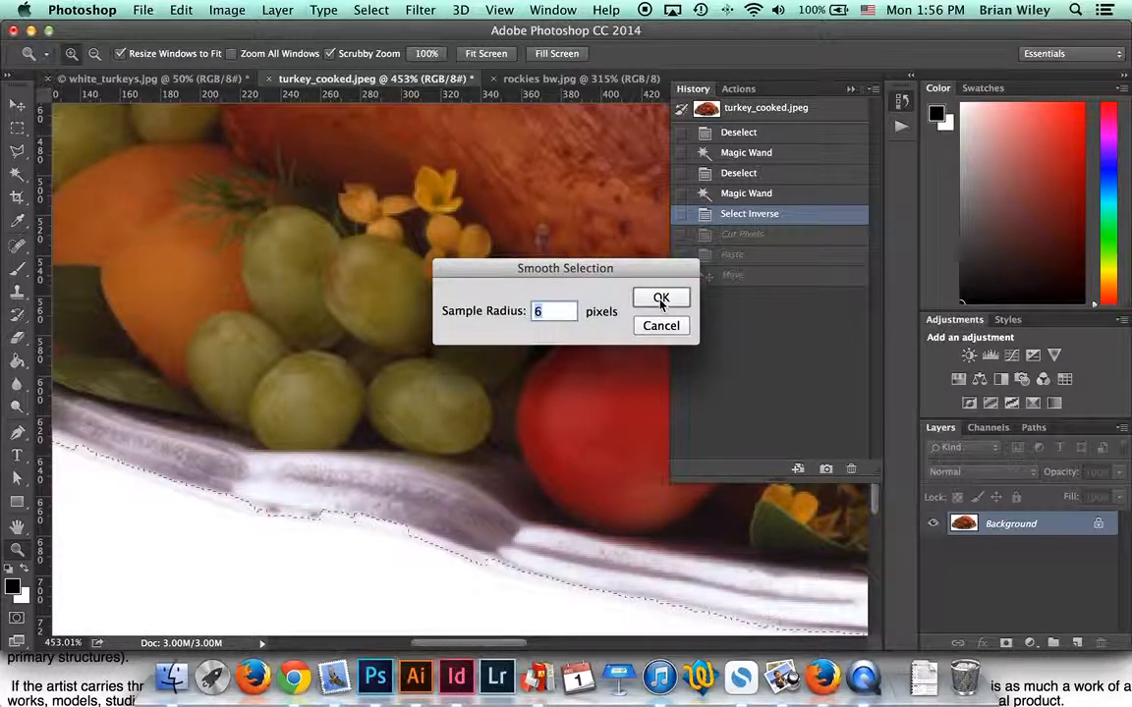
text(50)
click(661, 298)
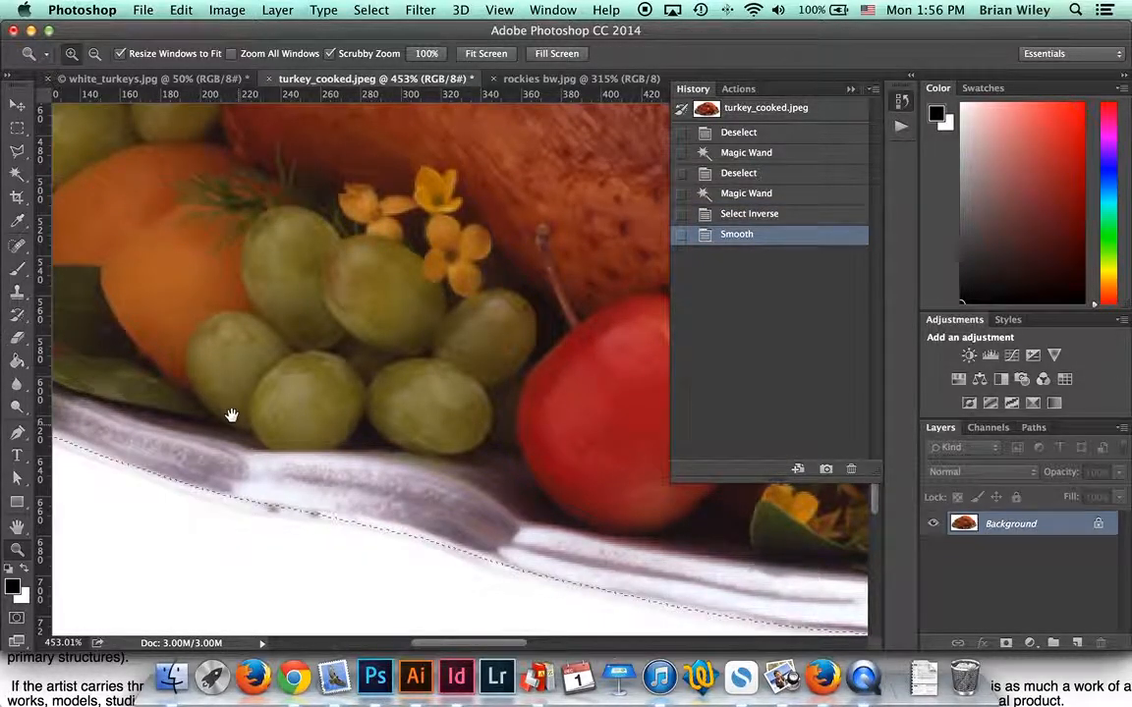
Step: Undo the 50-pixel smoothing, try a 3-pixel Smooth radius instead, then undo that too
drag(166, 260, 538, 407)
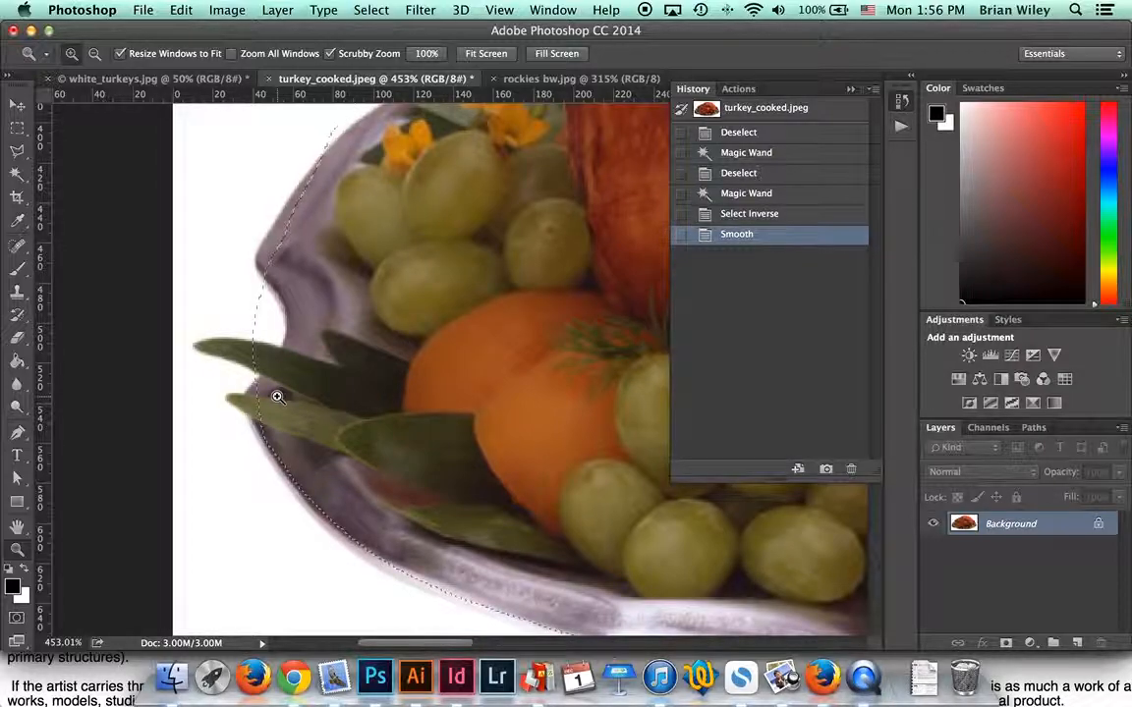
key(super+z)
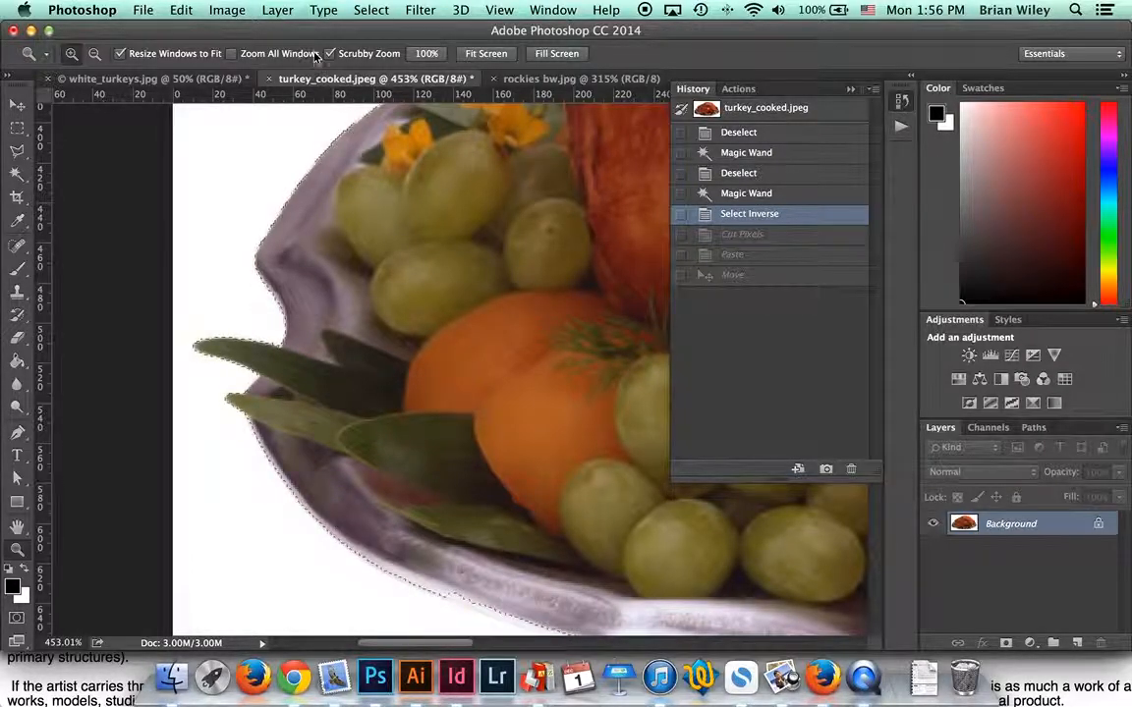
click(370, 10)
mouse_move(429, 248)
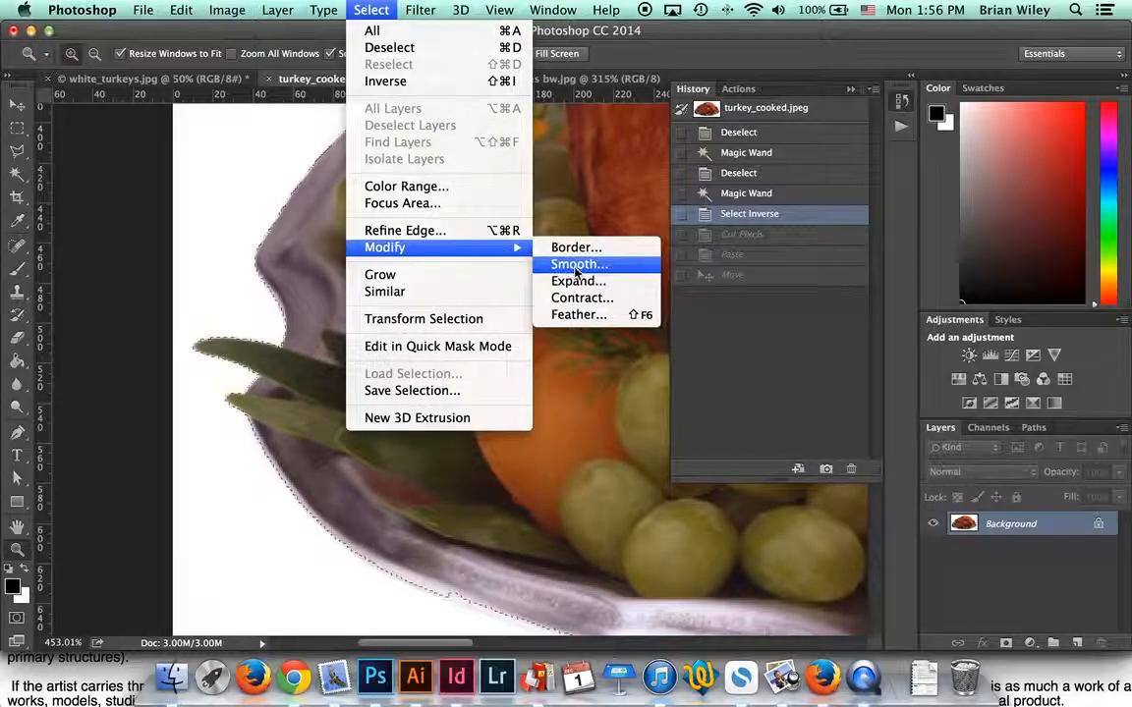
click(582, 266)
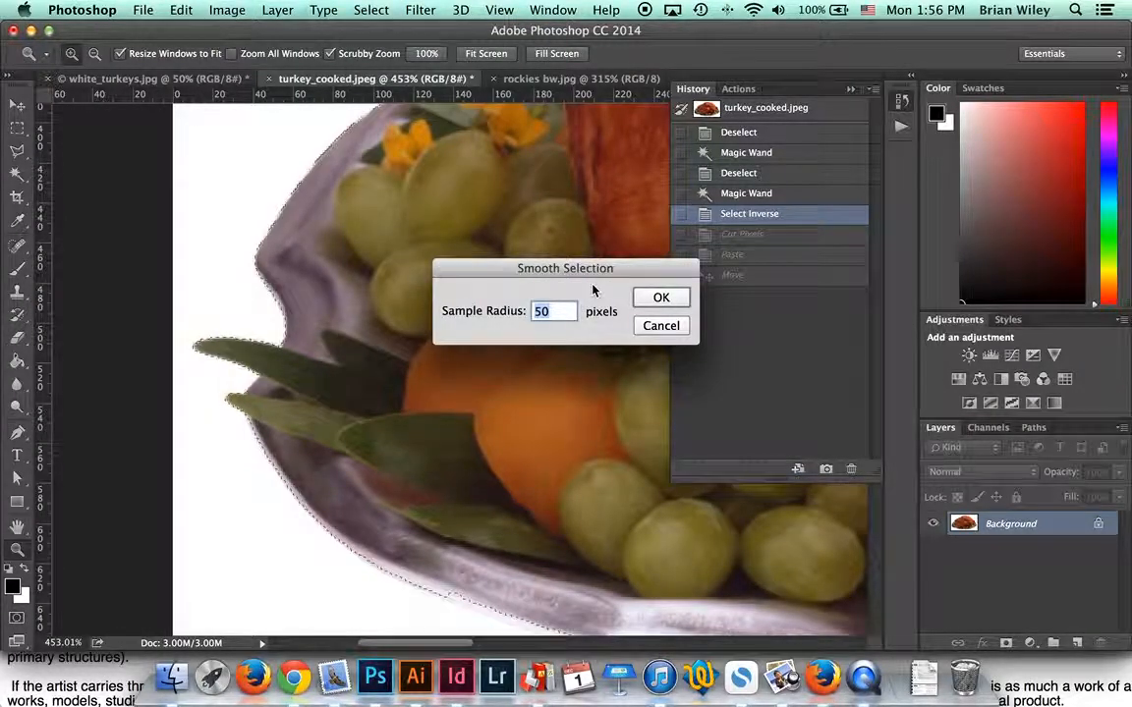
text(3)
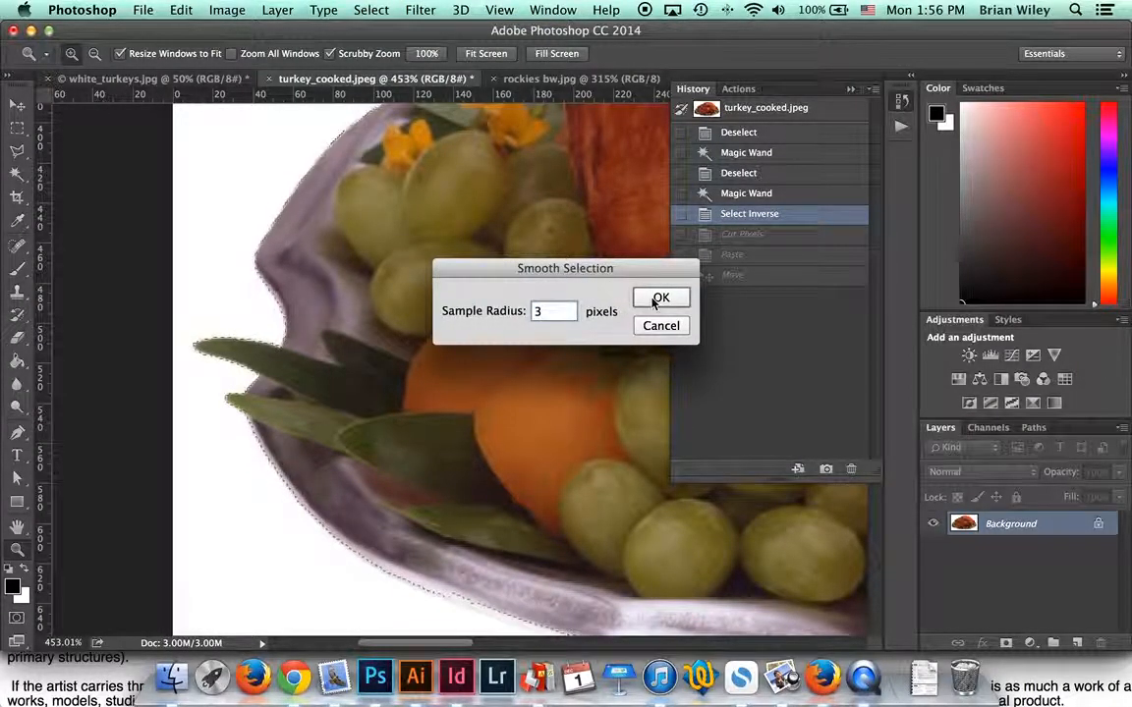
click(653, 301)
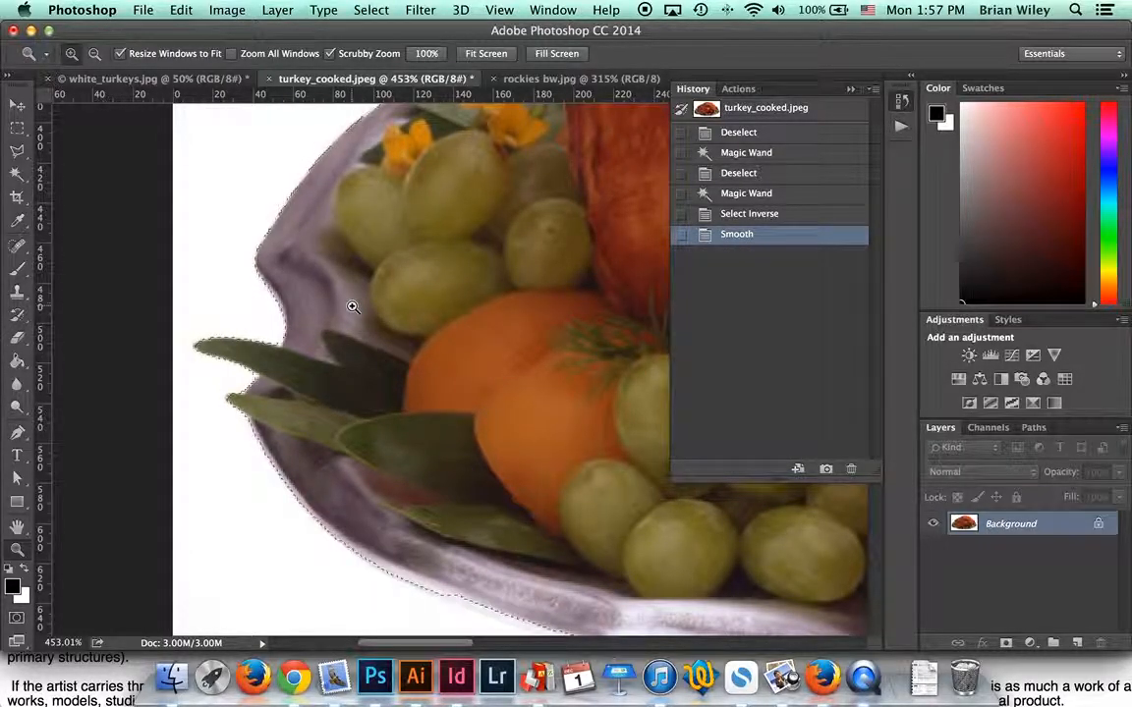
key(super+z)
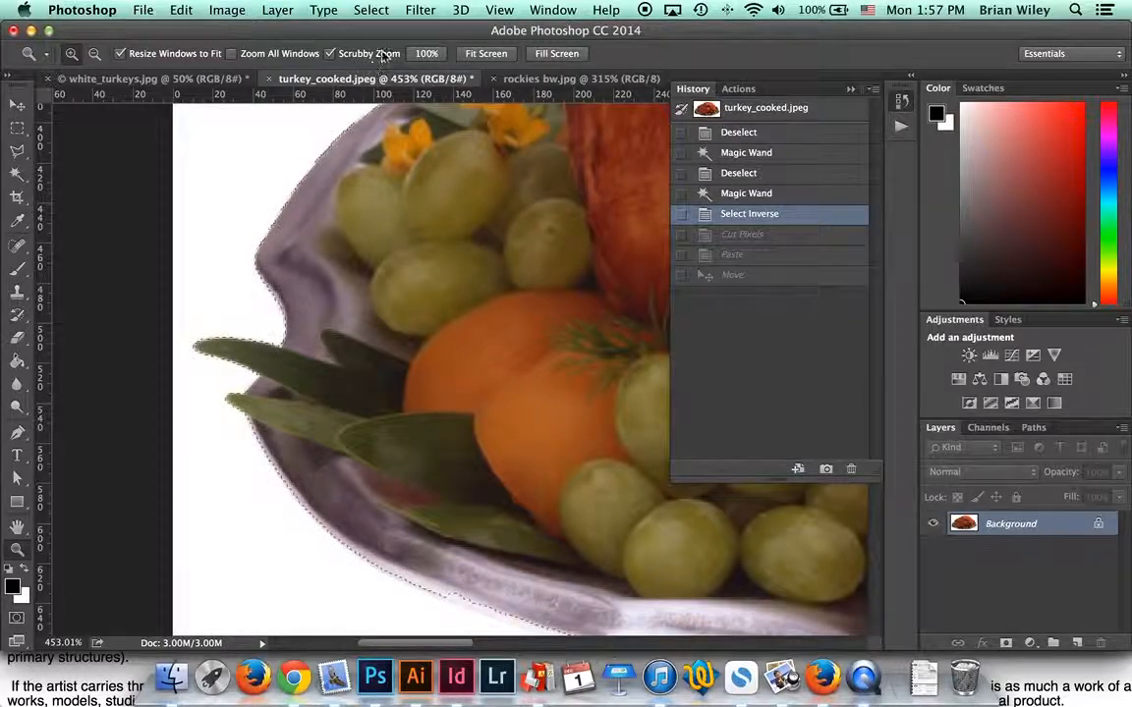
Step: Expand the turkey platter selection outward with Select > Modify > Expand, applying it twice
click(360, 9)
mouse_move(442, 248)
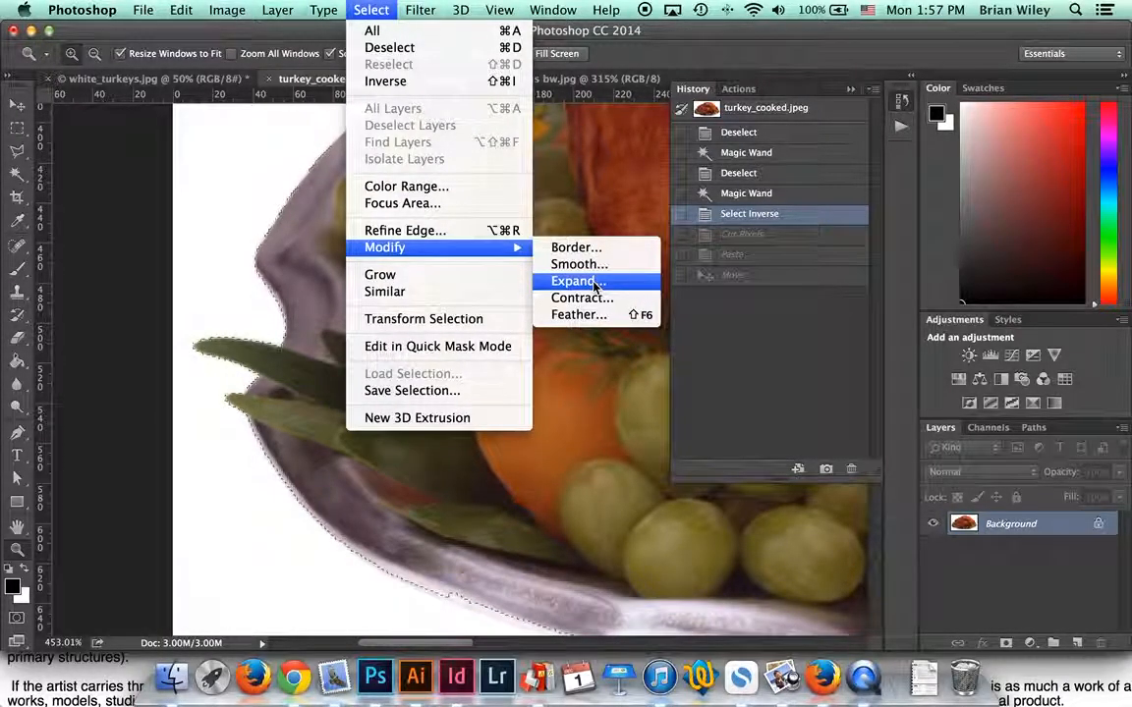
click(595, 282)
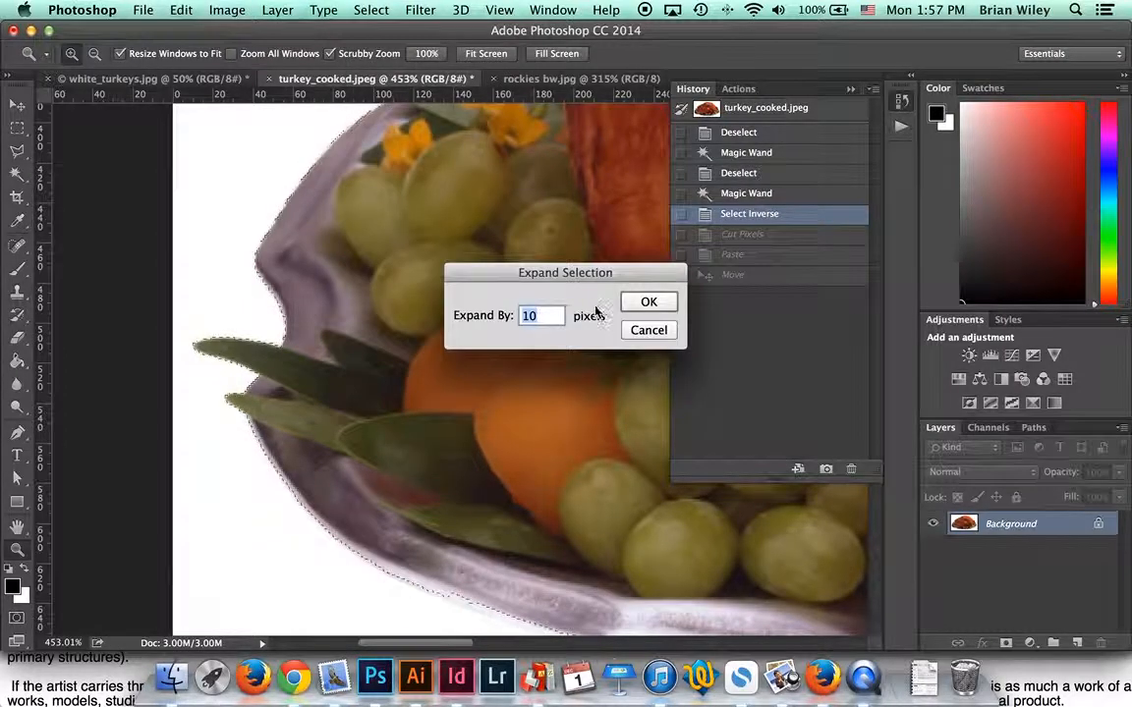
click(648, 302)
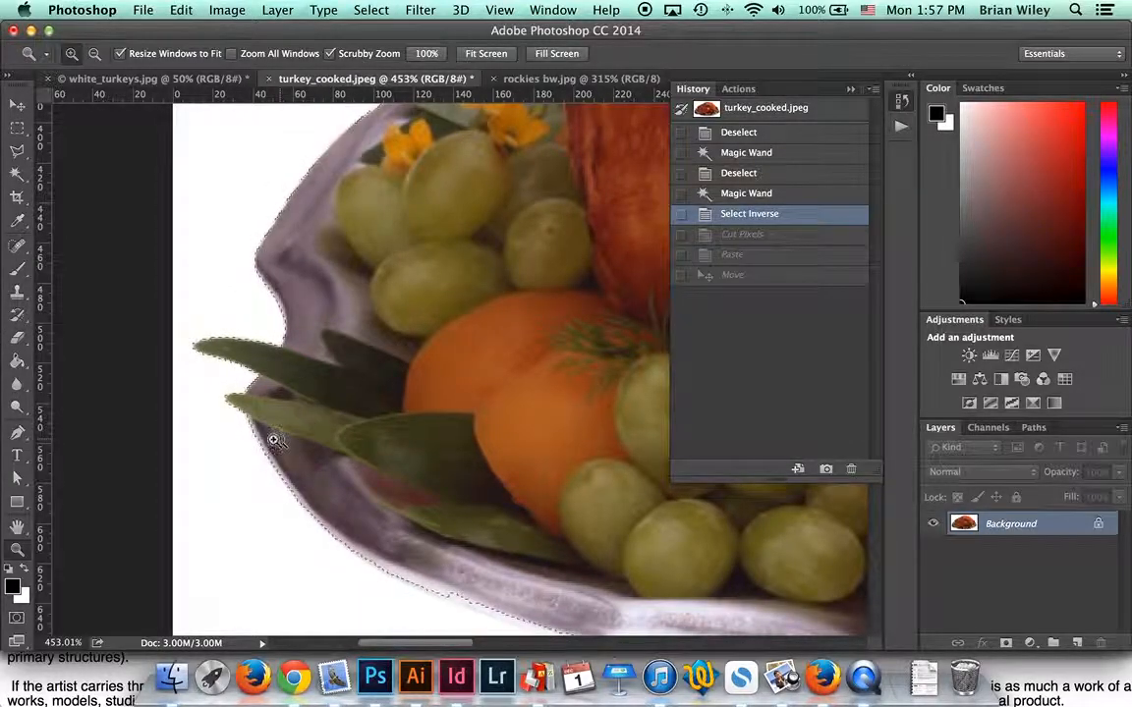
click(372, 10)
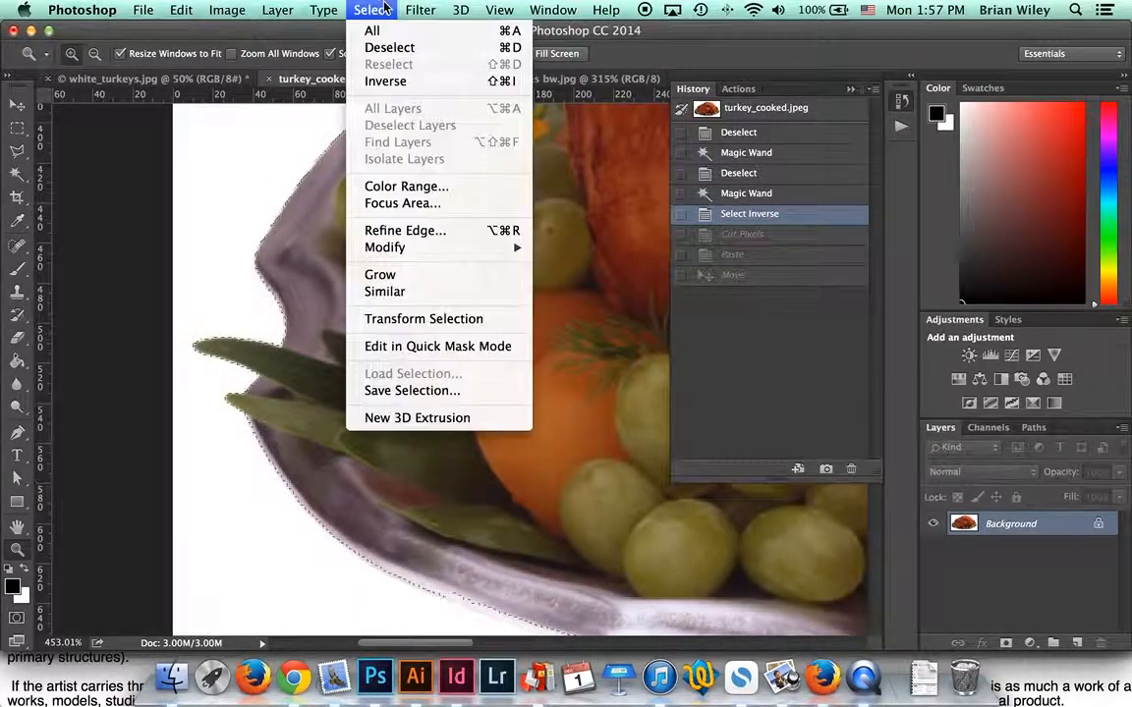
mouse_move(499, 248)
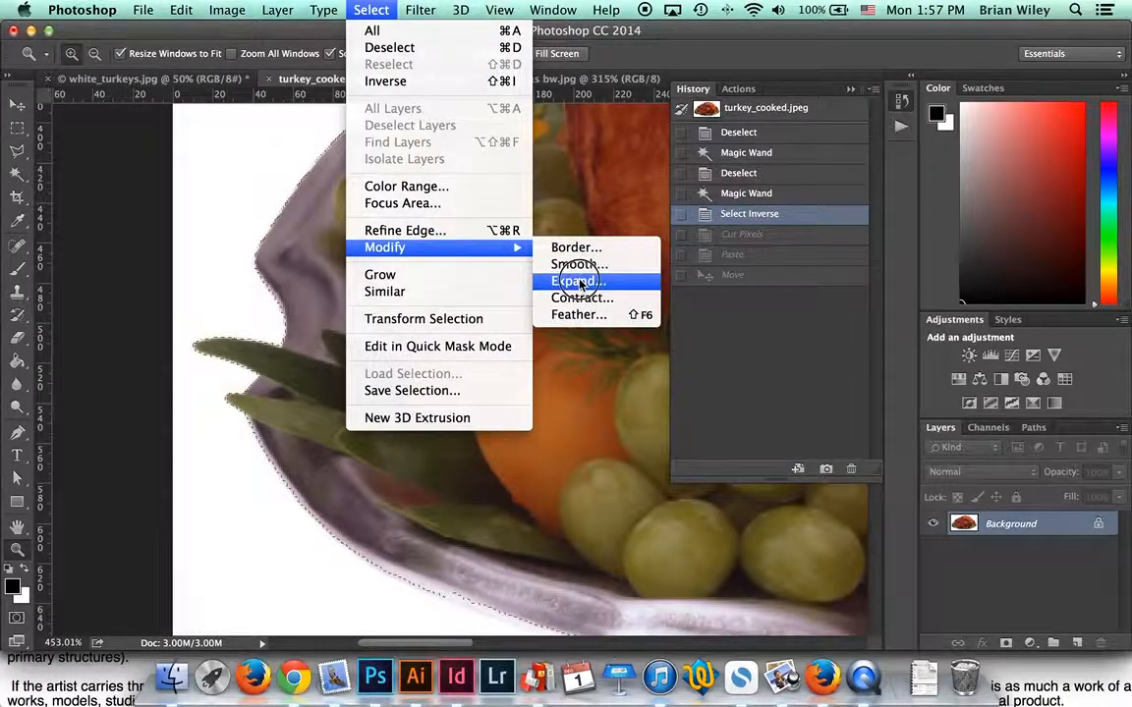
click(578, 283)
click(639, 302)
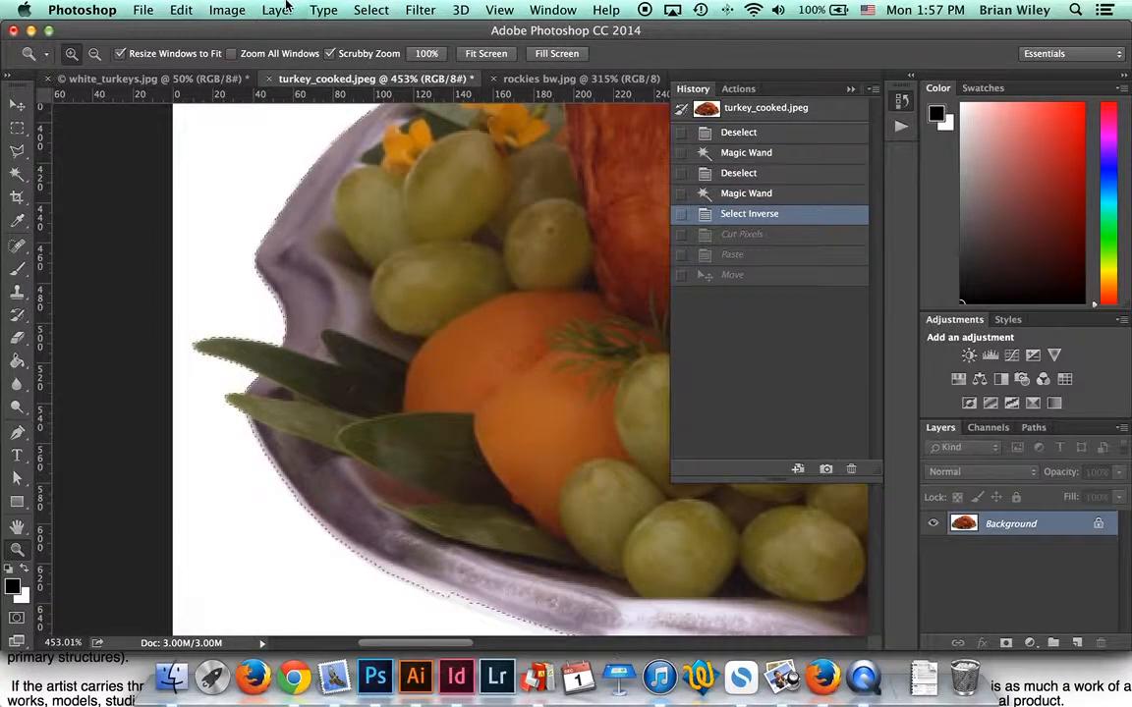
click(379, 10)
mouse_move(496, 247)
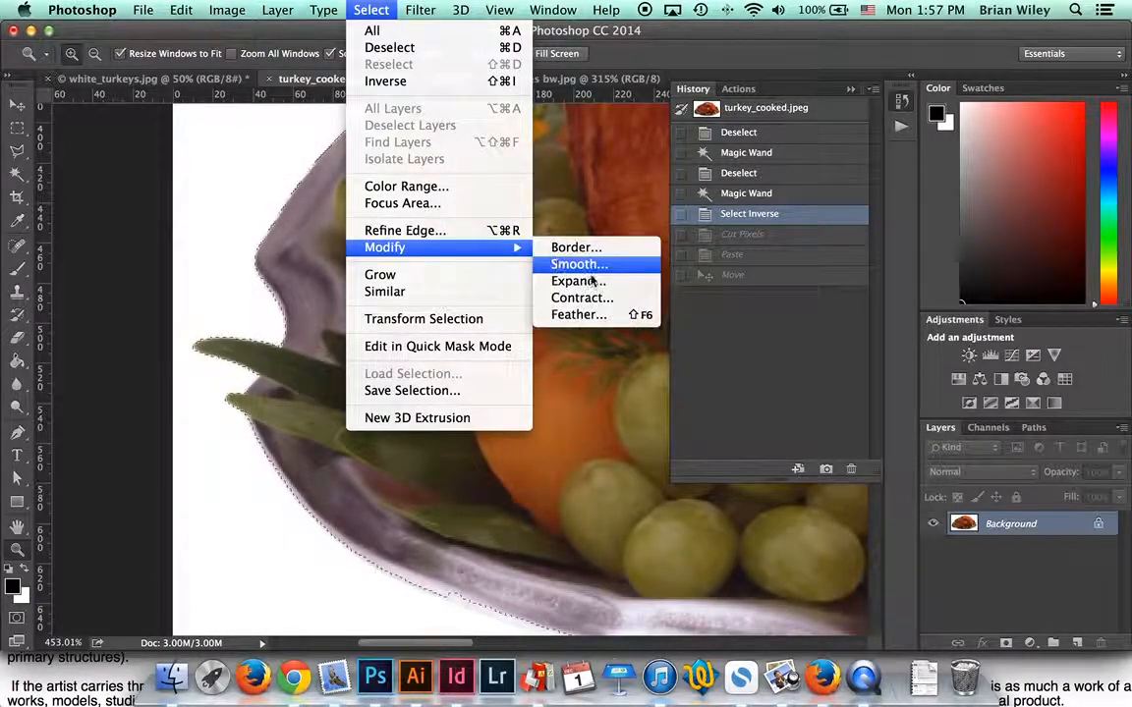
click(591, 284)
click(647, 302)
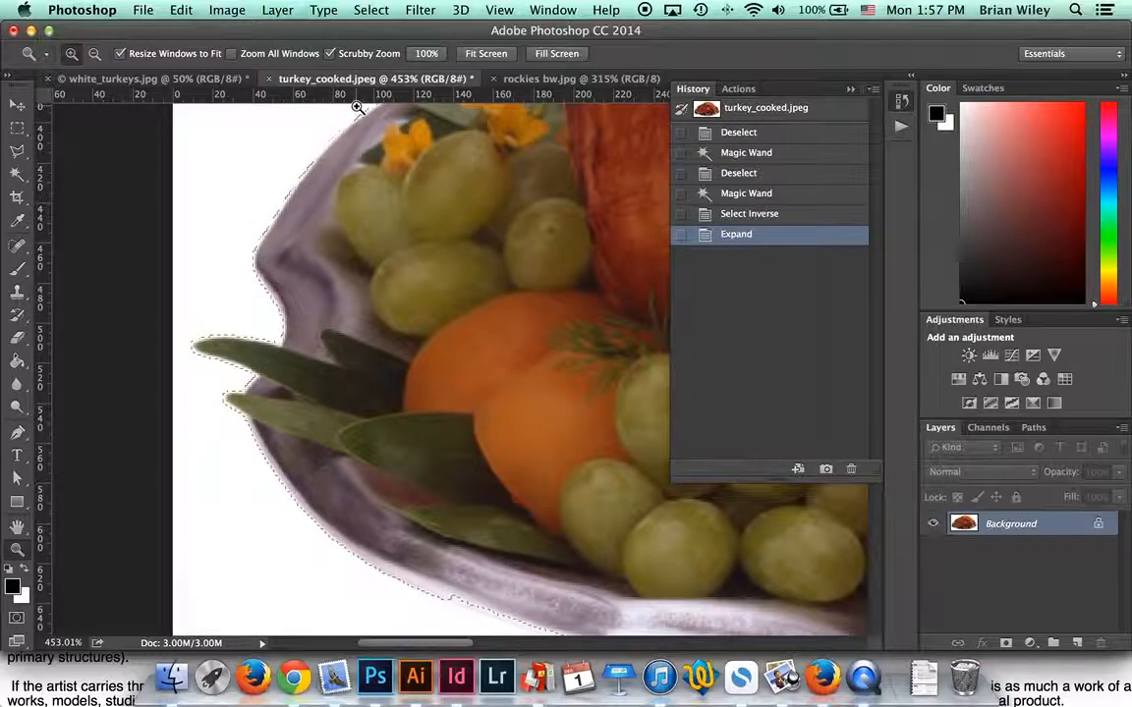
Step: Contract the platter selection by 1 pixel
scroll(460, 273, down, 3)
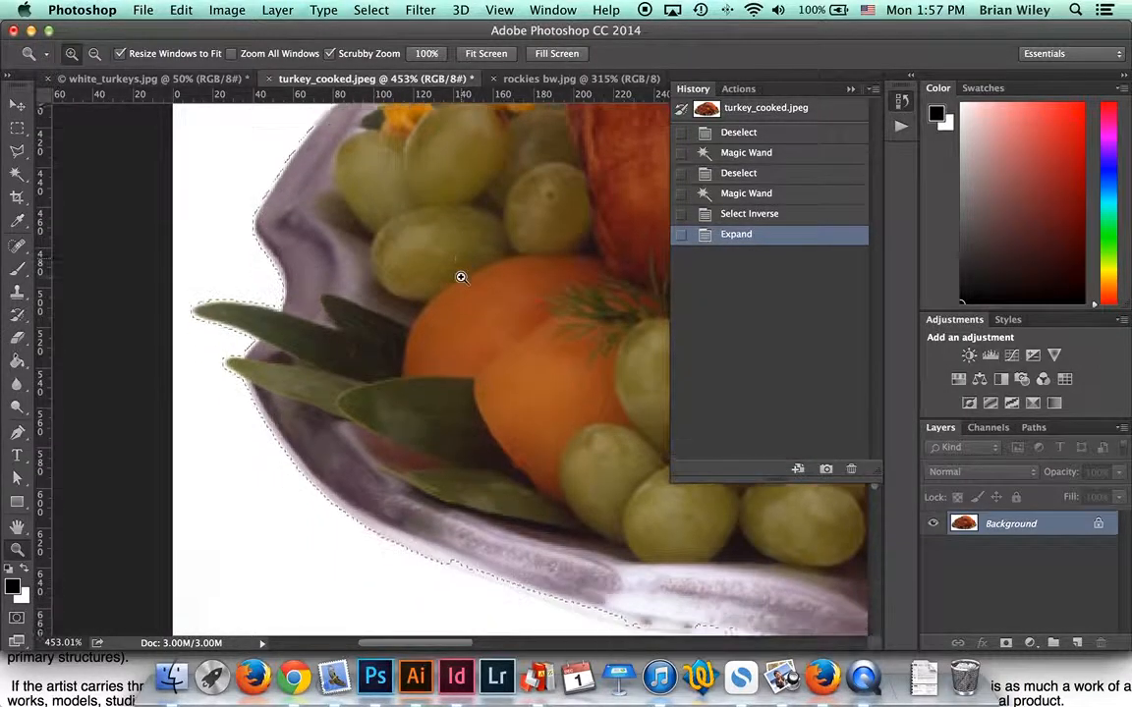
click(371, 10)
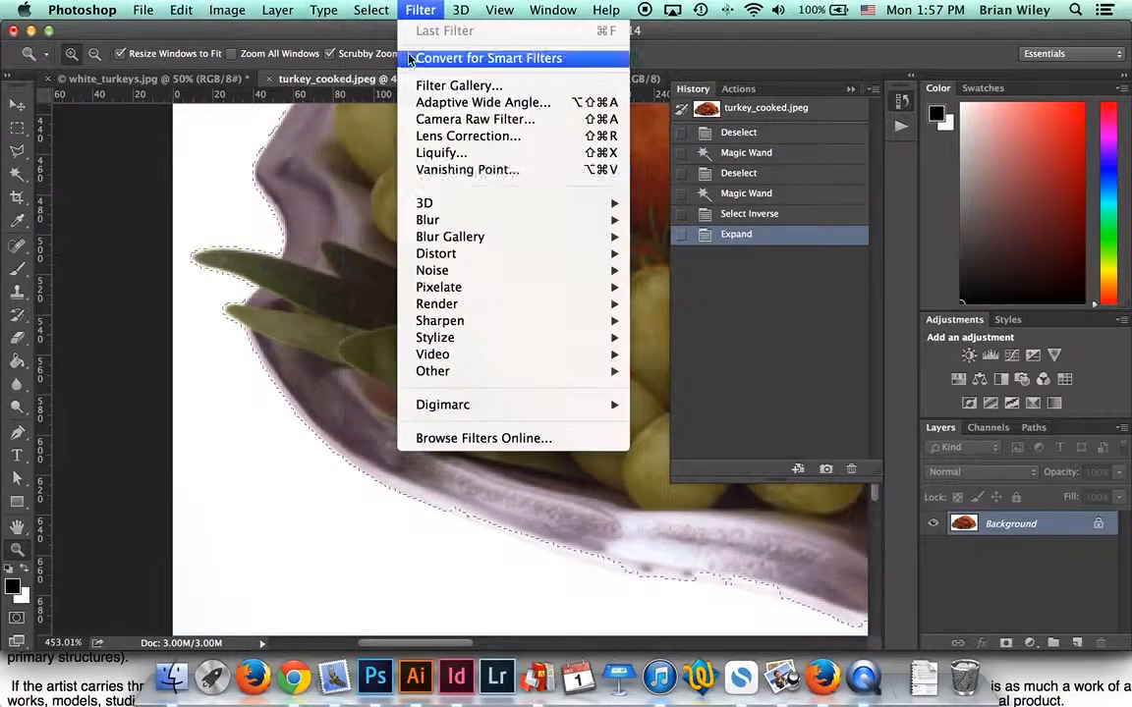
mouse_move(416, 248)
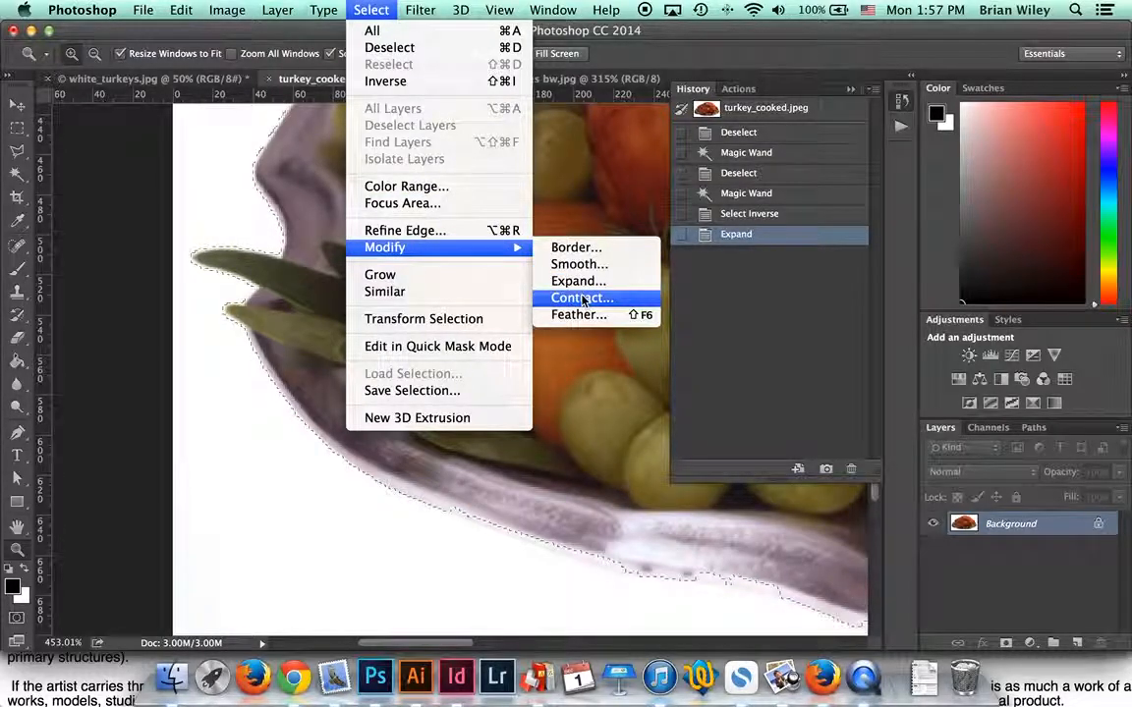
click(568, 298)
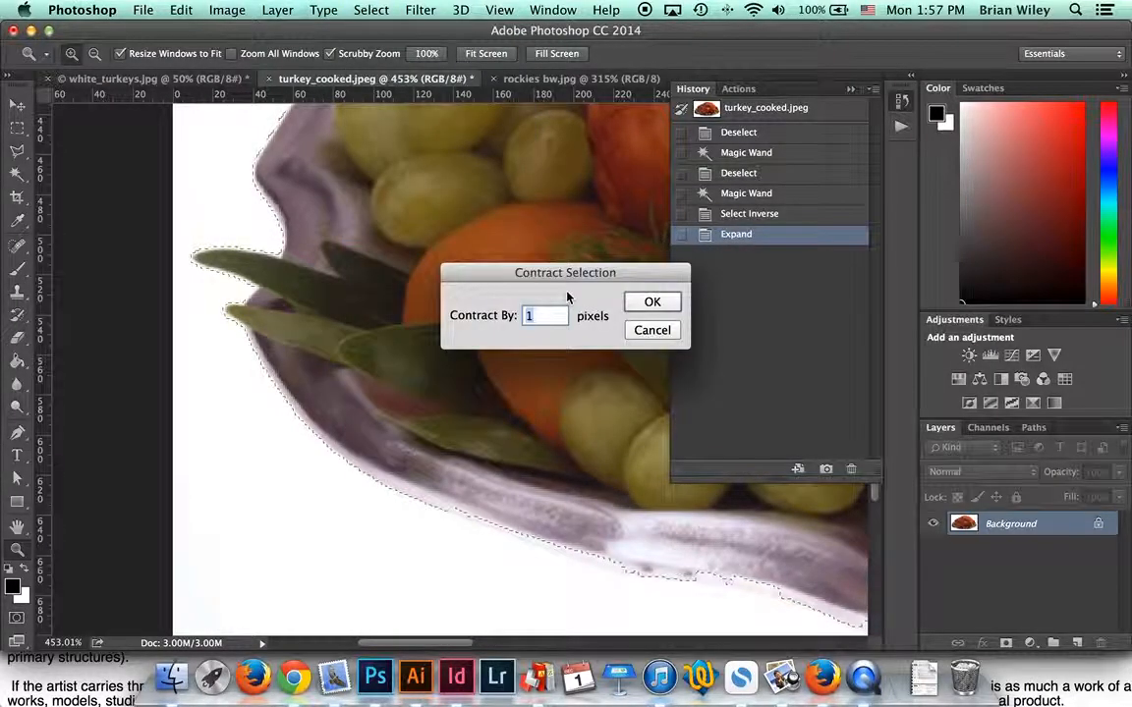
click(653, 302)
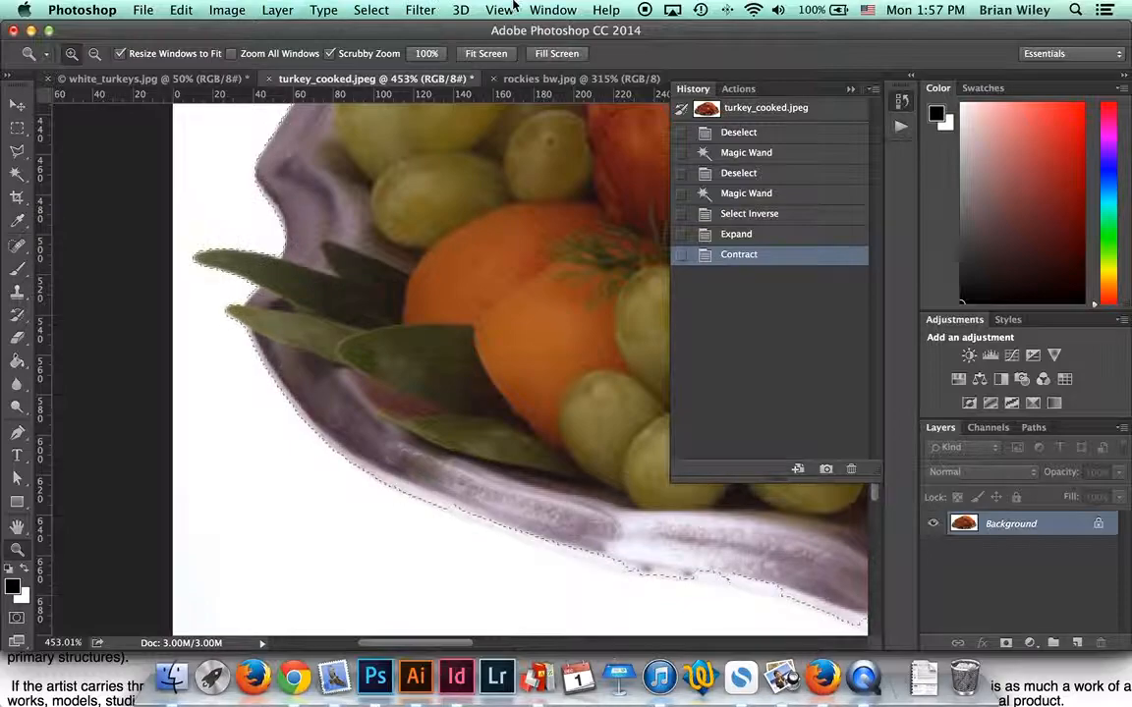
Step: Feather the platter selection with a 10-pixel radius
click(372, 10)
mouse_move(417, 247)
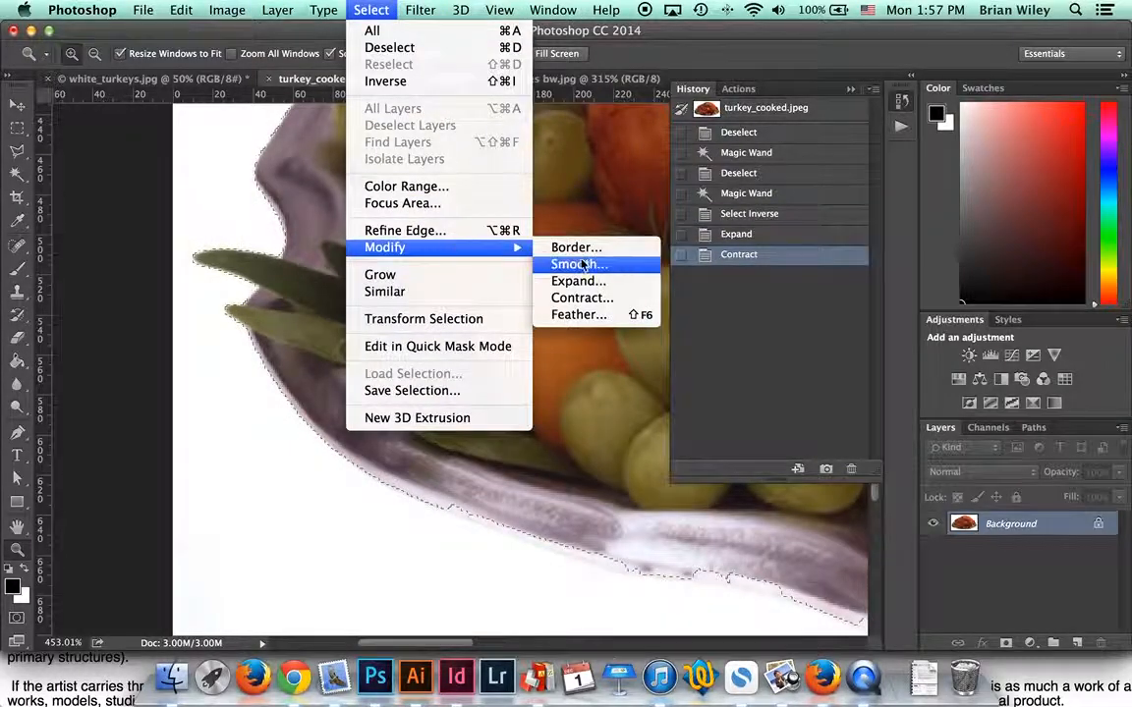
click(578, 315)
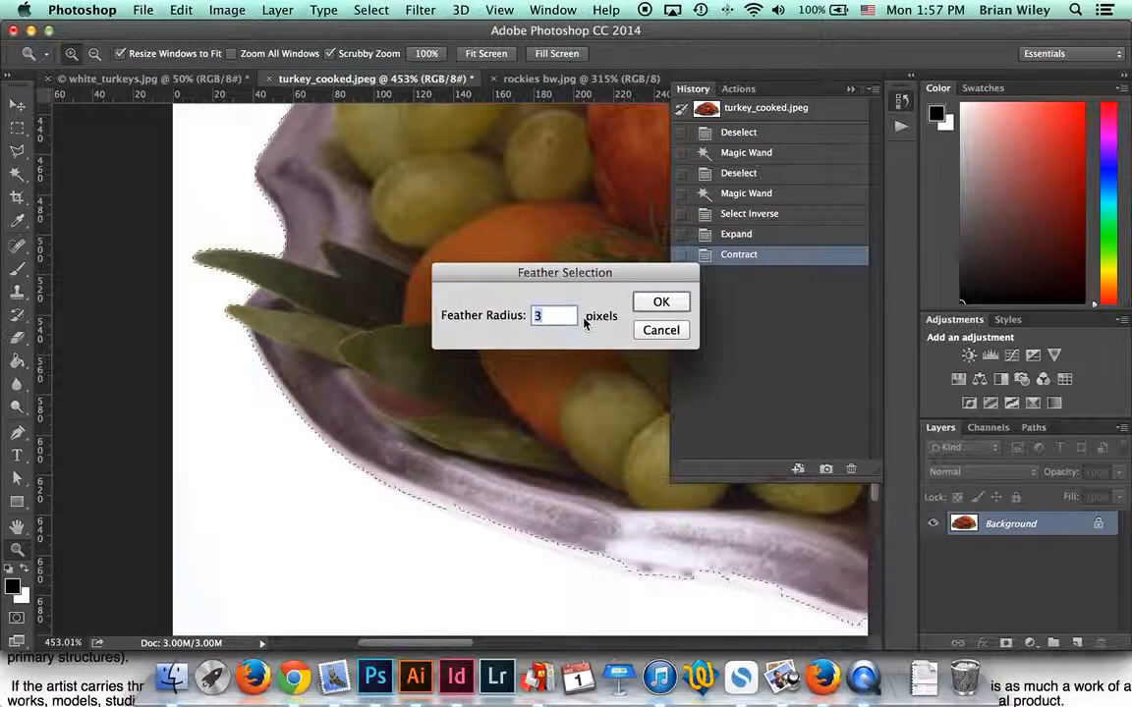
text(10)
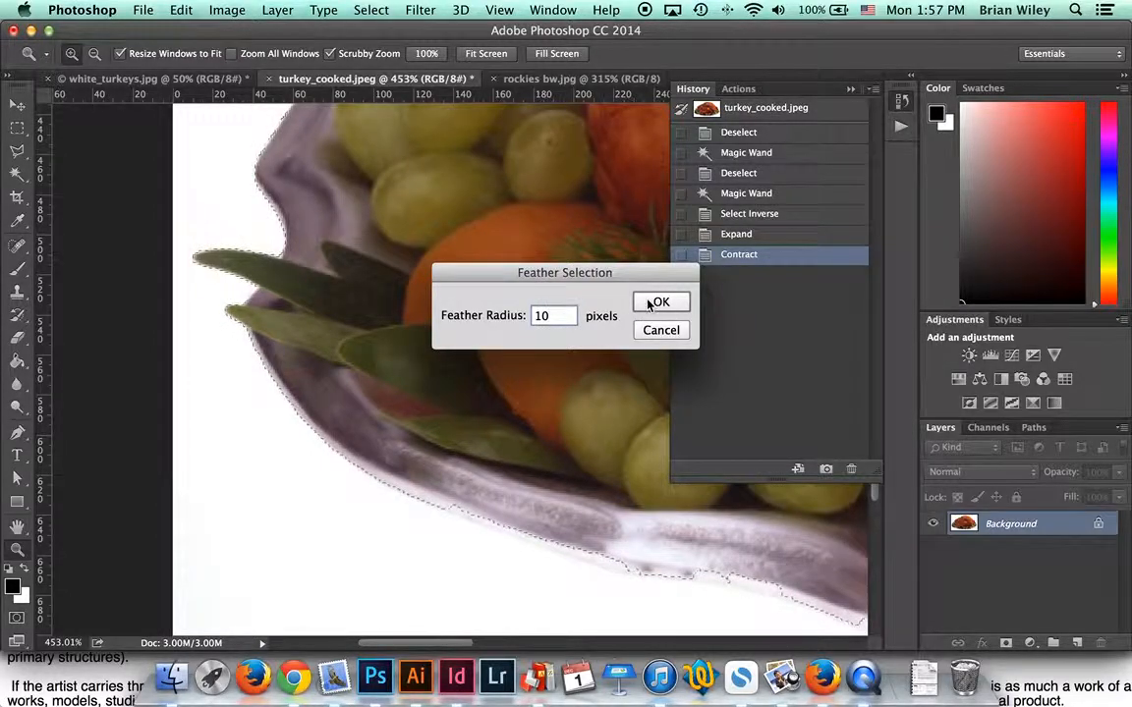
click(656, 302)
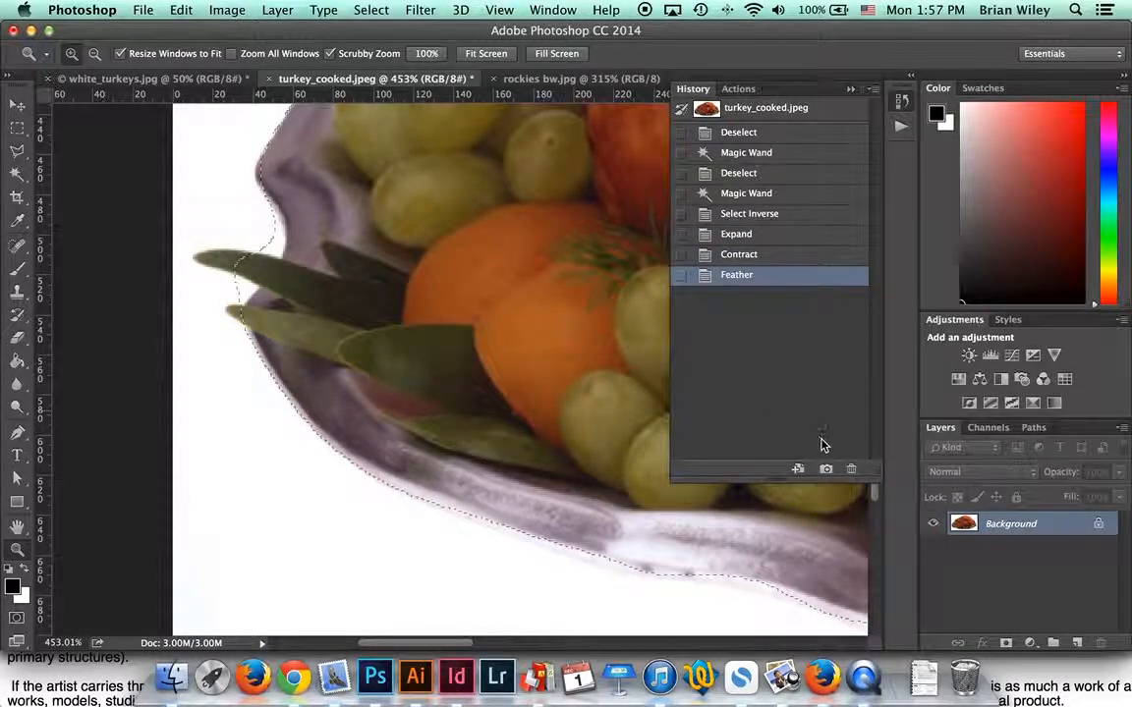
Step: Cut and paste the feathered platter onto Layer 1, hide the Background, then make Background active
key(super+x)
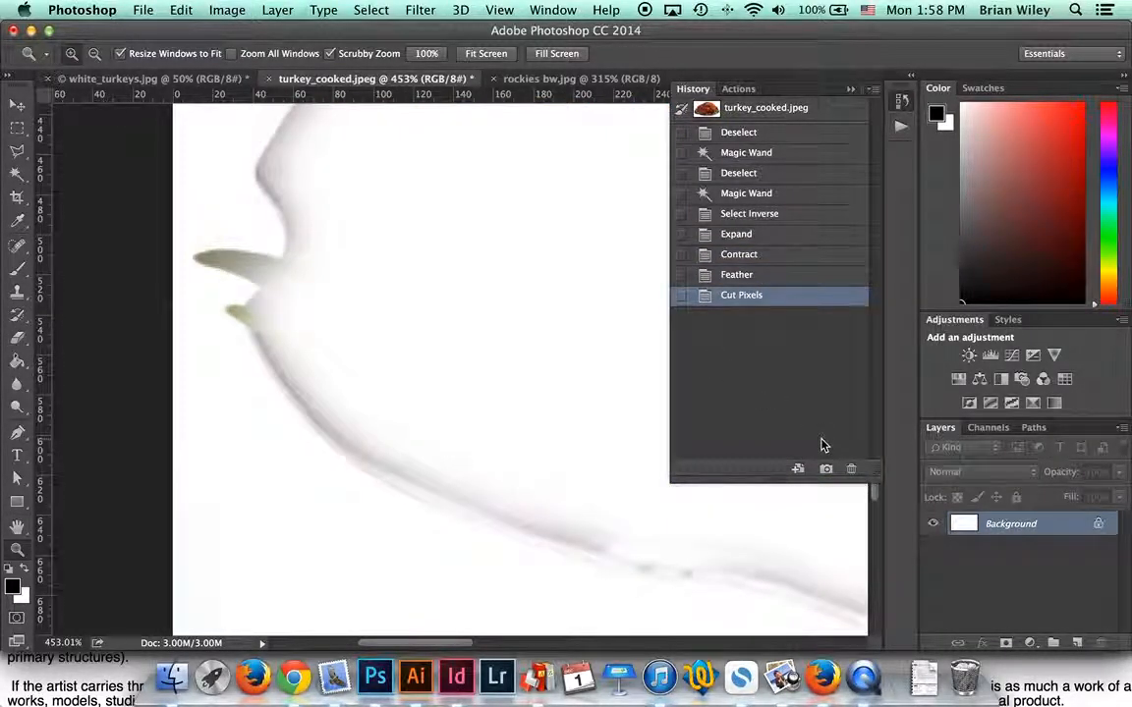
key(super+v)
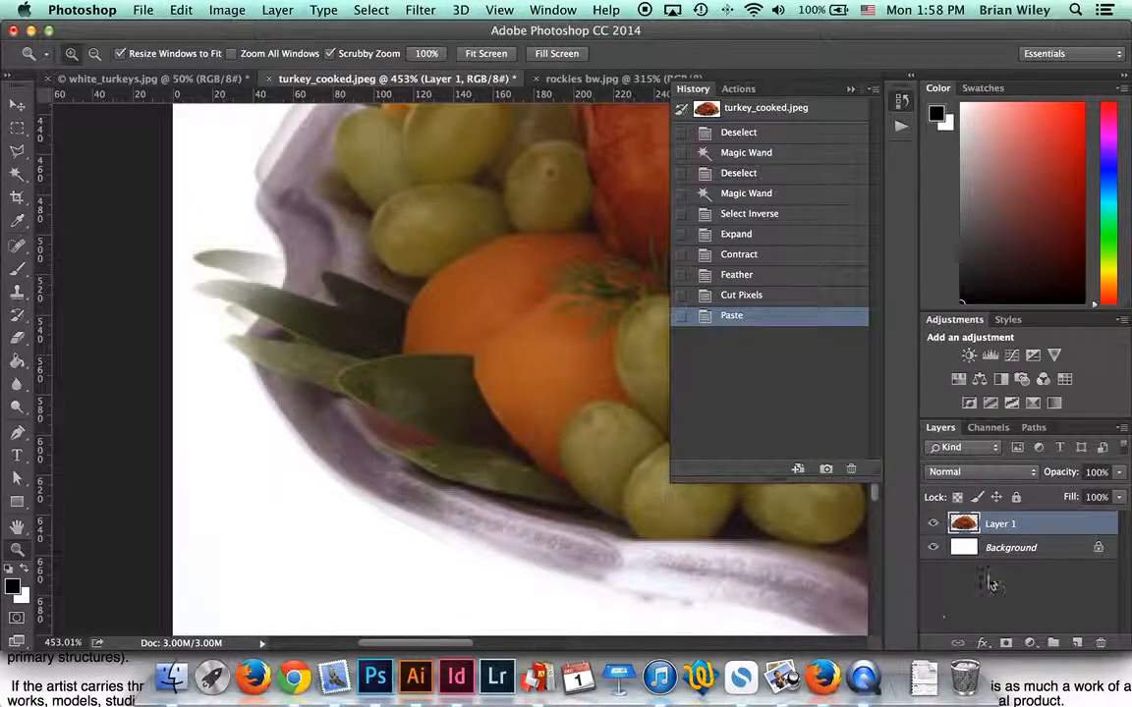
click(932, 548)
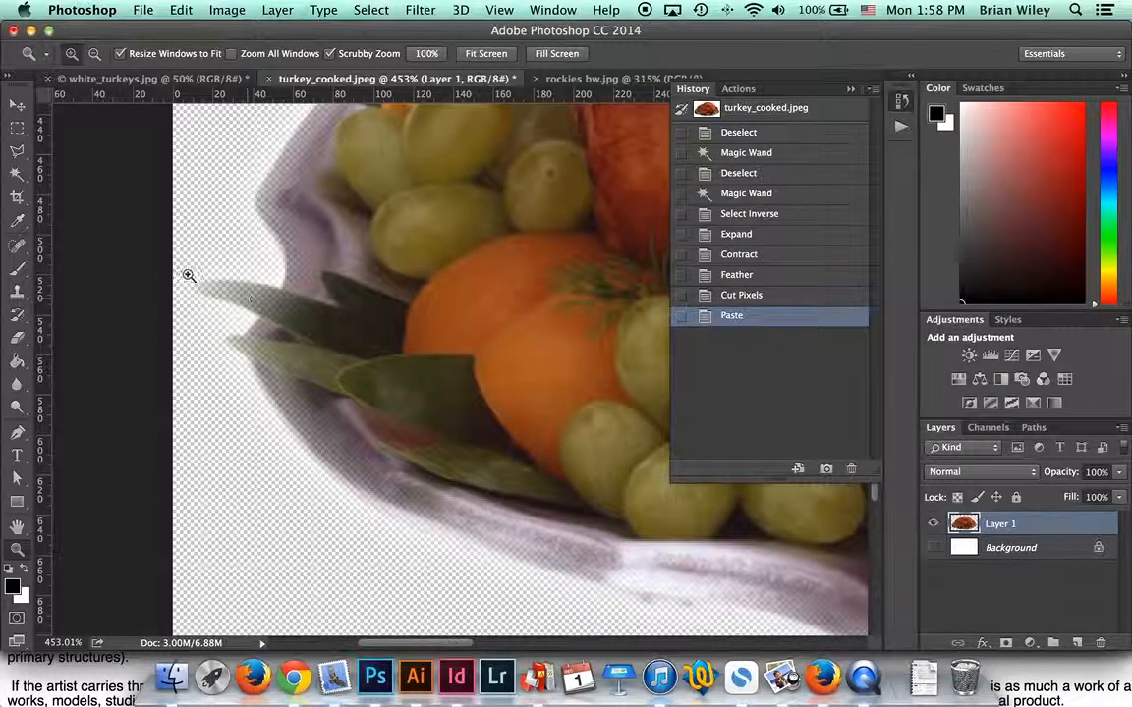
scroll(351, 328, up, 5)
scroll(351, 328, right, 2)
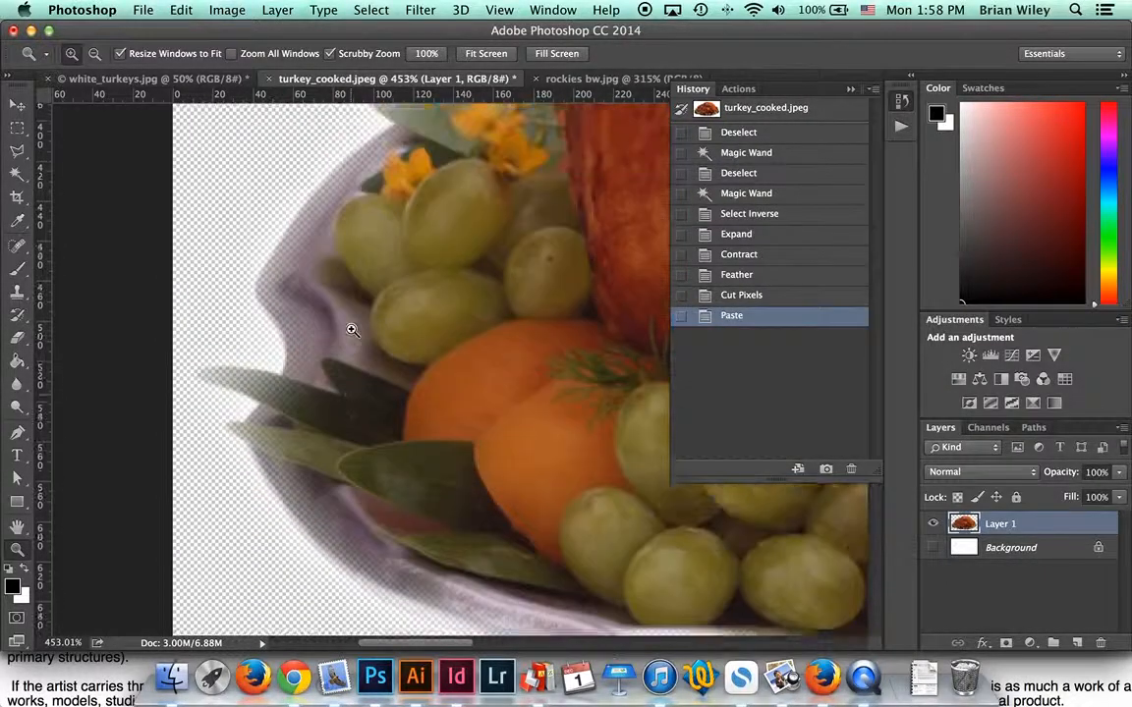
scroll(351, 328, up, 2)
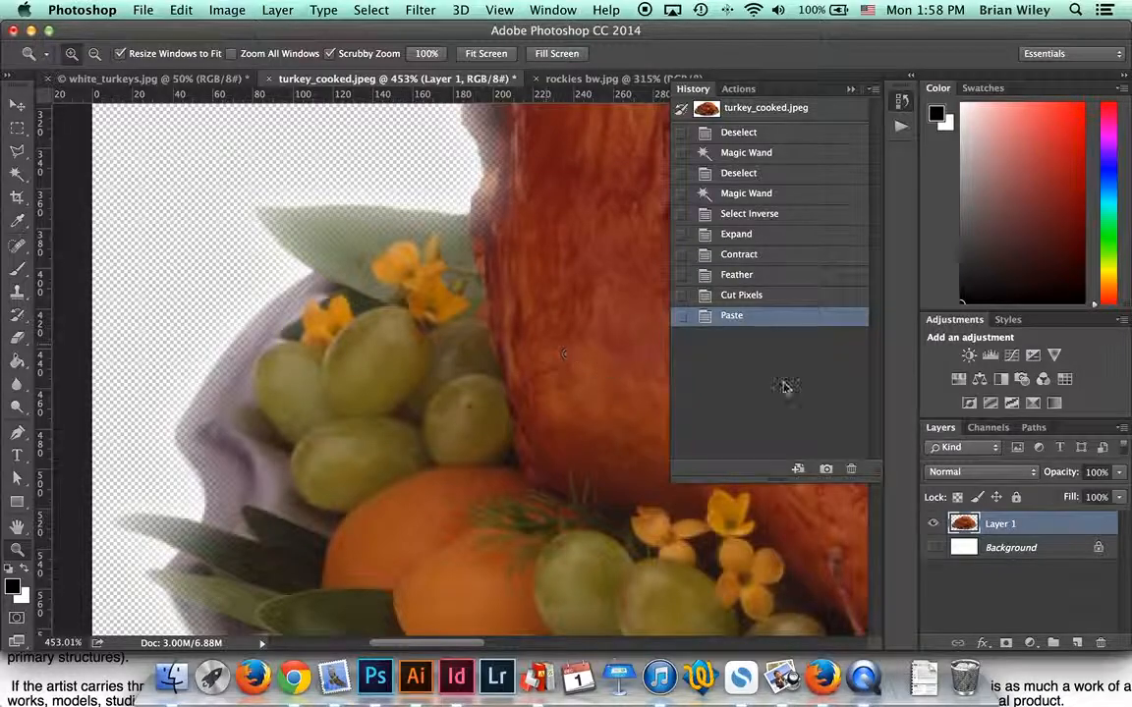
click(992, 548)
Step: Show the Background layer again and fill it with black
click(181, 10)
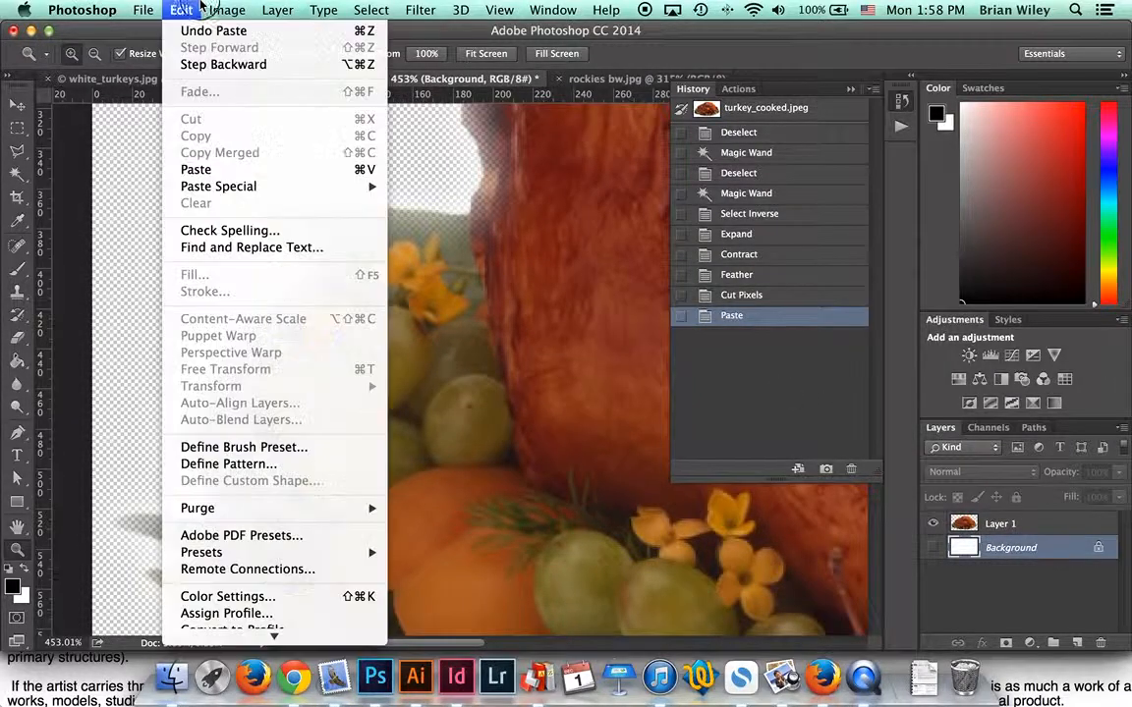
mouse_move(193, 8)
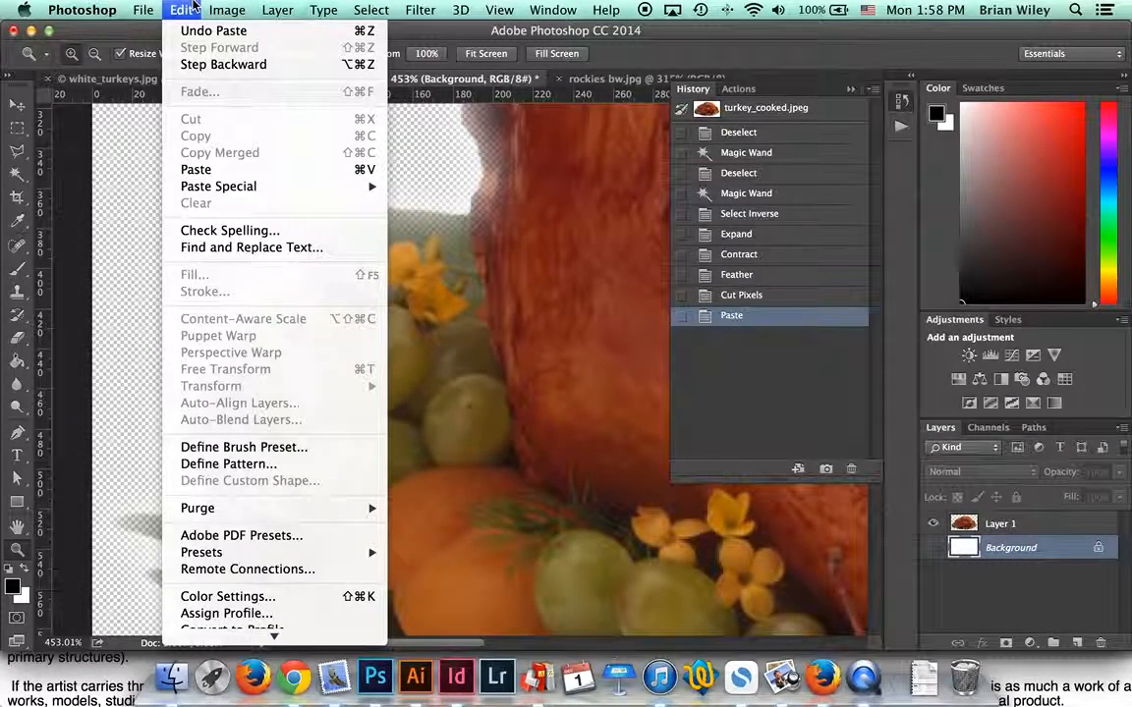
click(181, 10)
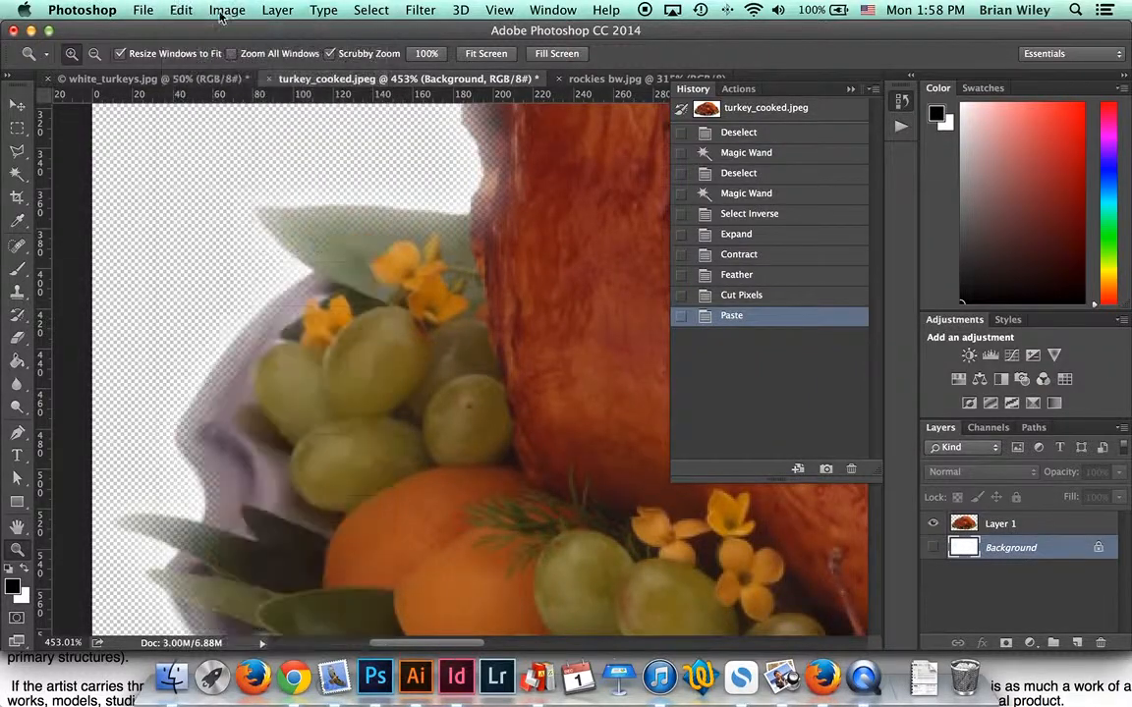
click(932, 547)
click(182, 10)
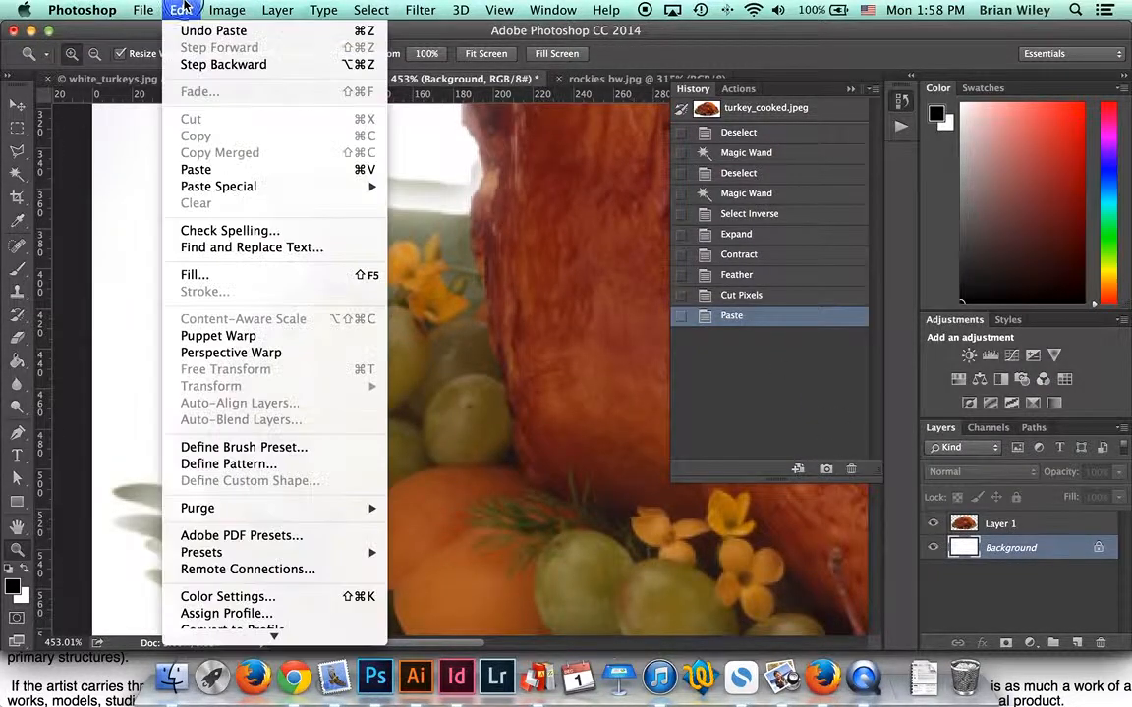
click(218, 275)
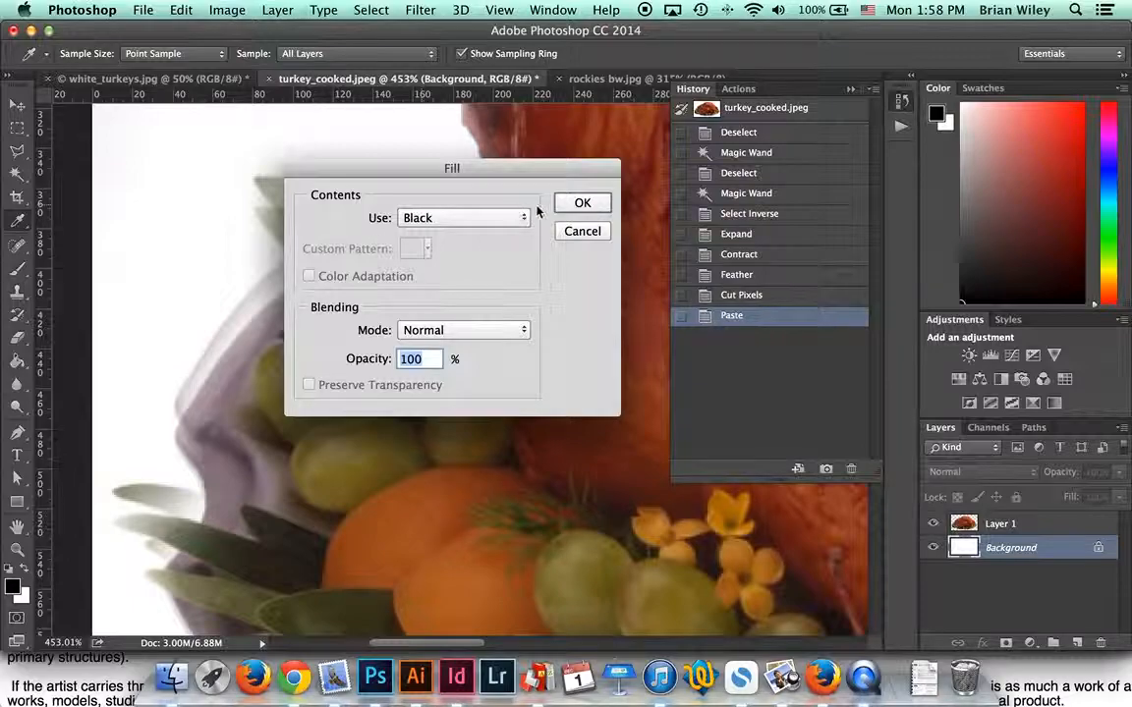
click(585, 206)
Step: Inspect the turkey's feathered edge against the black background, then zoom out to 200%
key(z)
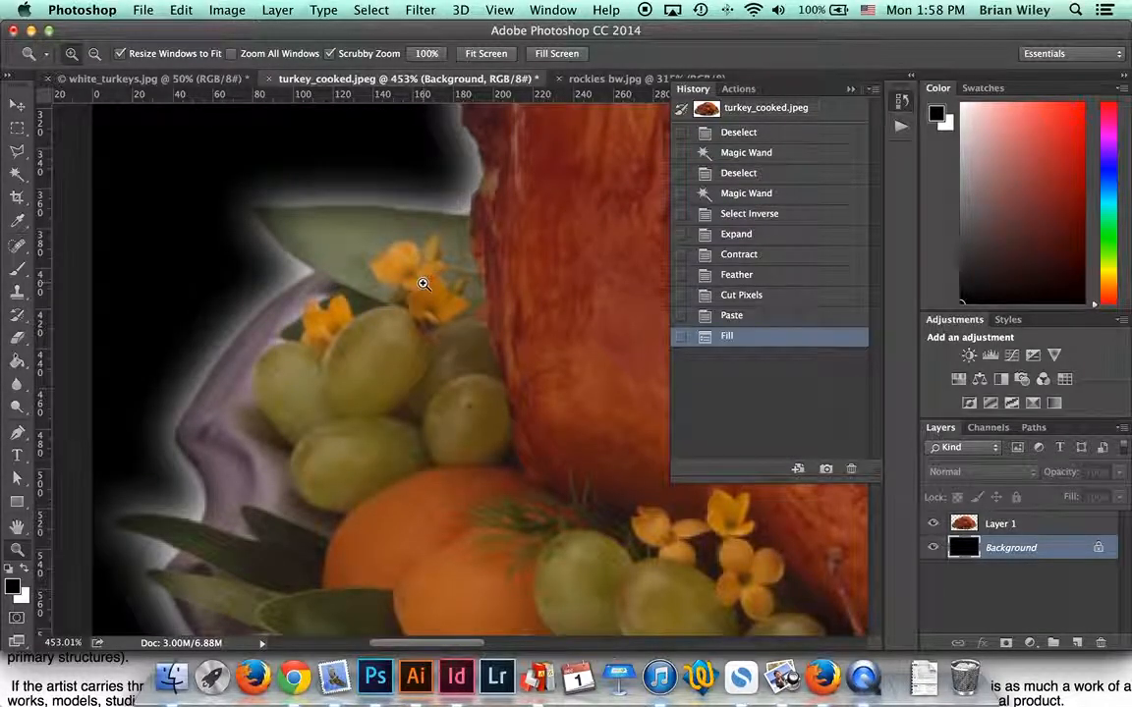
scroll(413, 275, up, 5)
scroll(411, 250, right, 10)
scroll(411, 251, up, 4)
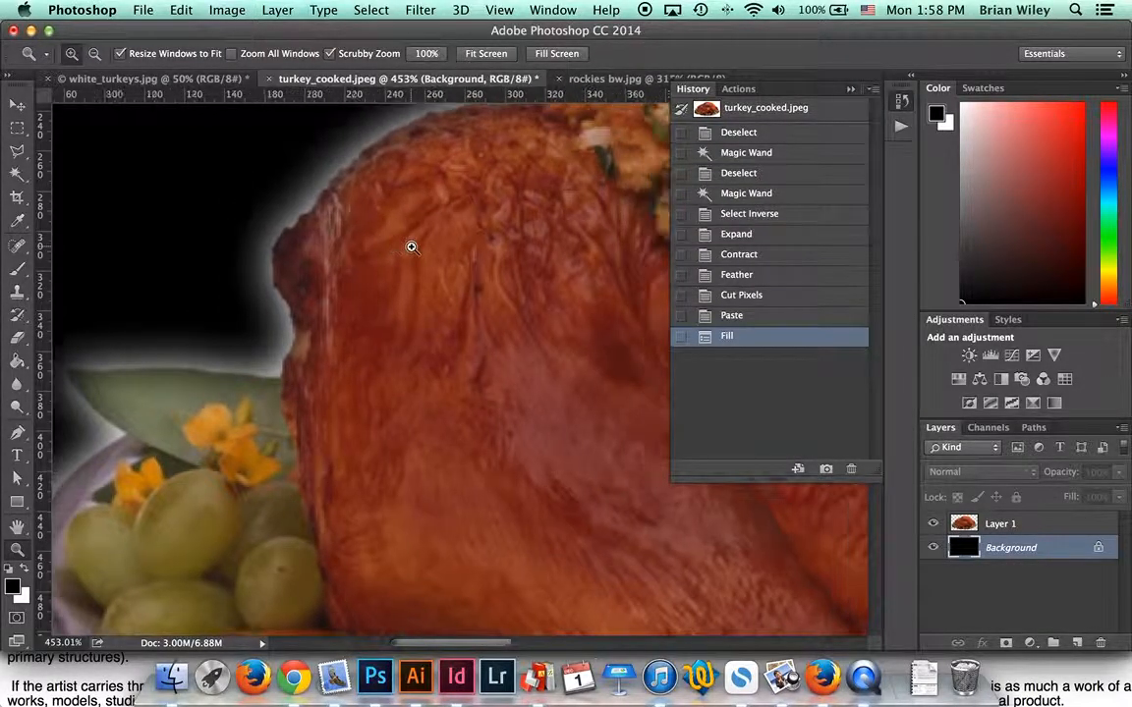
scroll(410, 247, right, 10)
scroll(411, 246, up, 6)
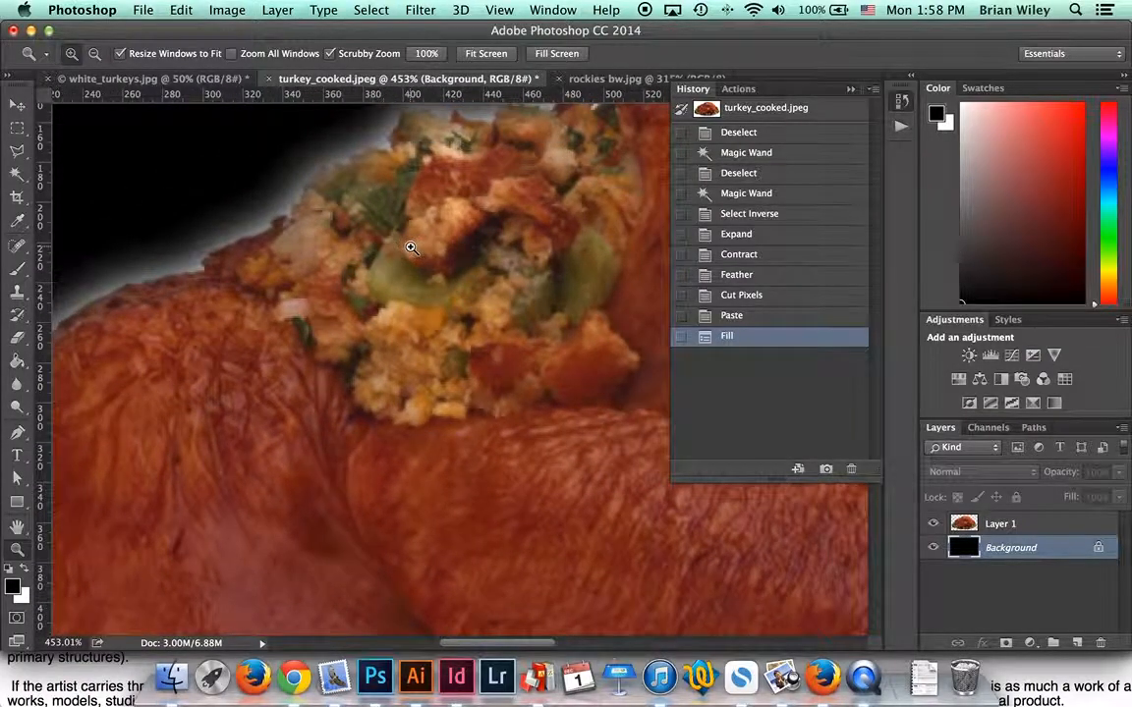
scroll(413, 243, right, 2)
scroll(413, 243, up, 2)
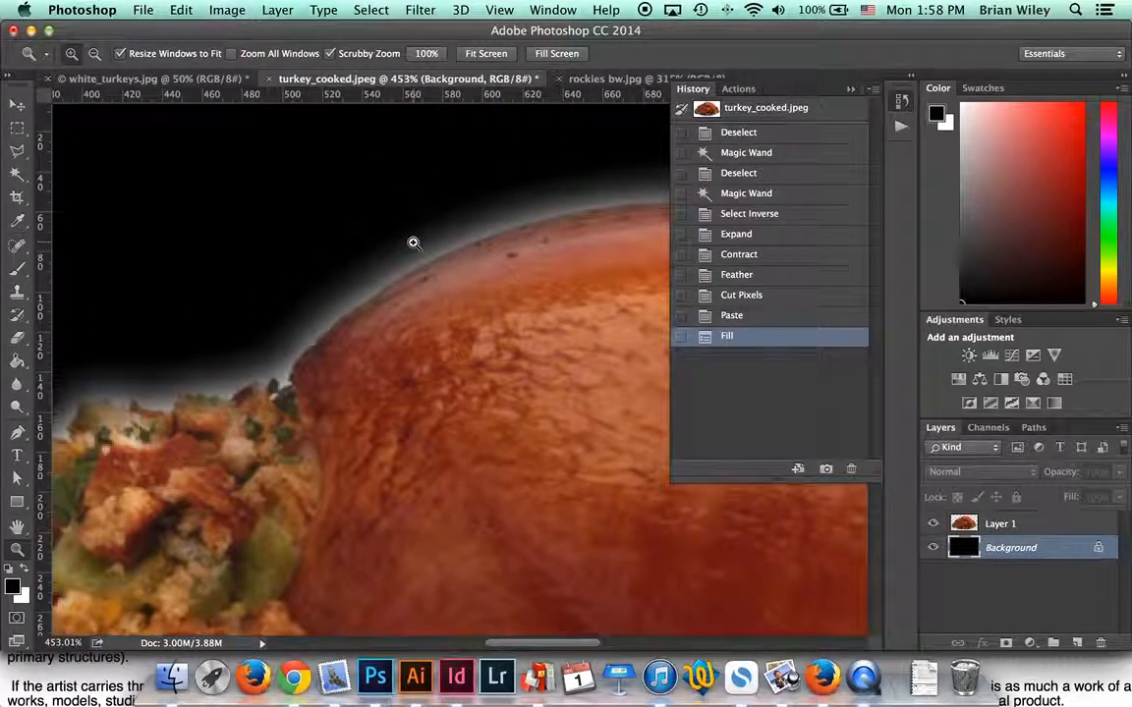
alt+click(432, 310)
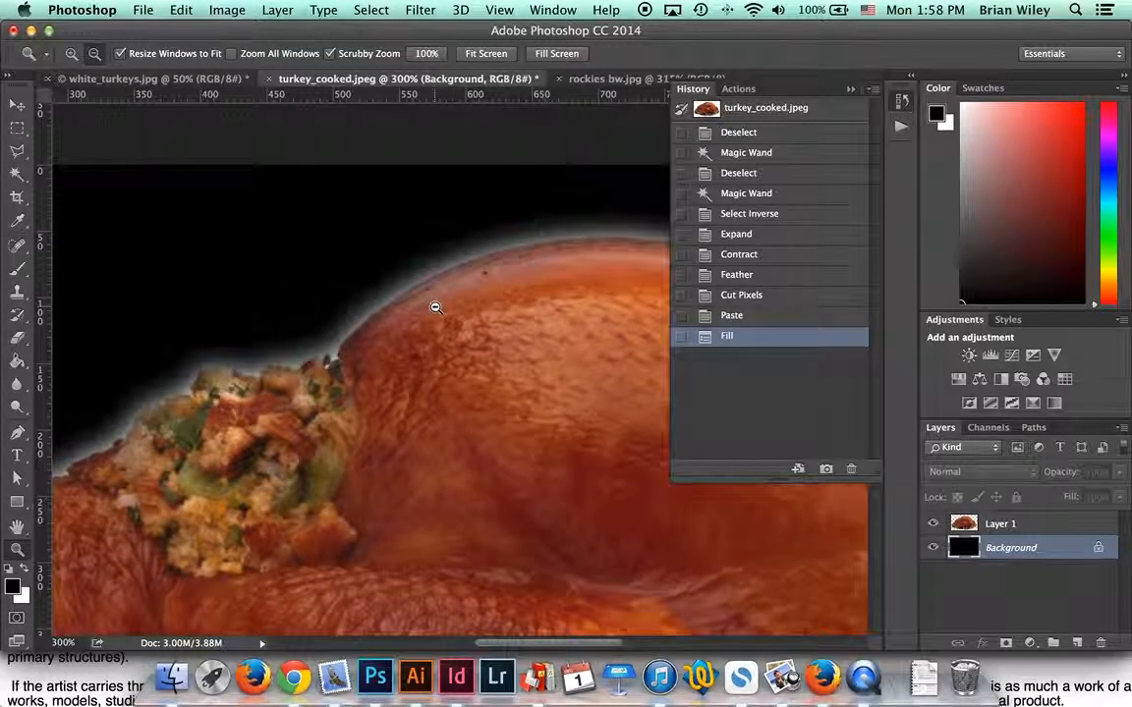
alt+click(436, 308)
Step: Fill the black background around the platter with White using Edit > Fill
click(182, 10)
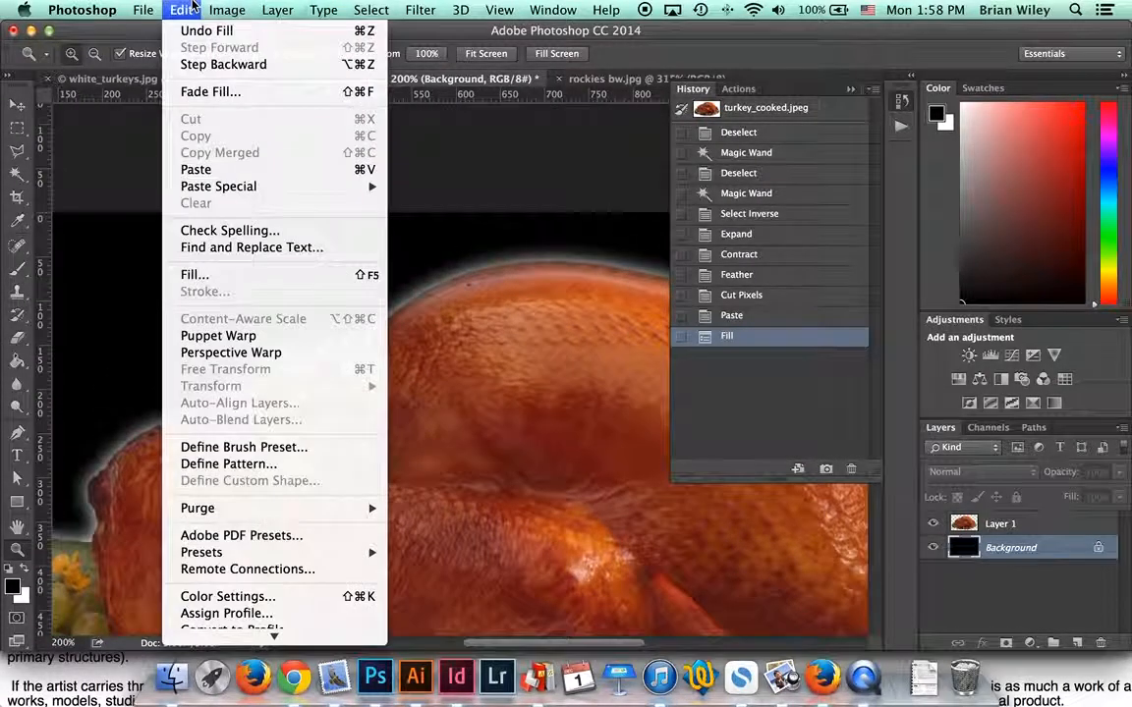
click(186, 275)
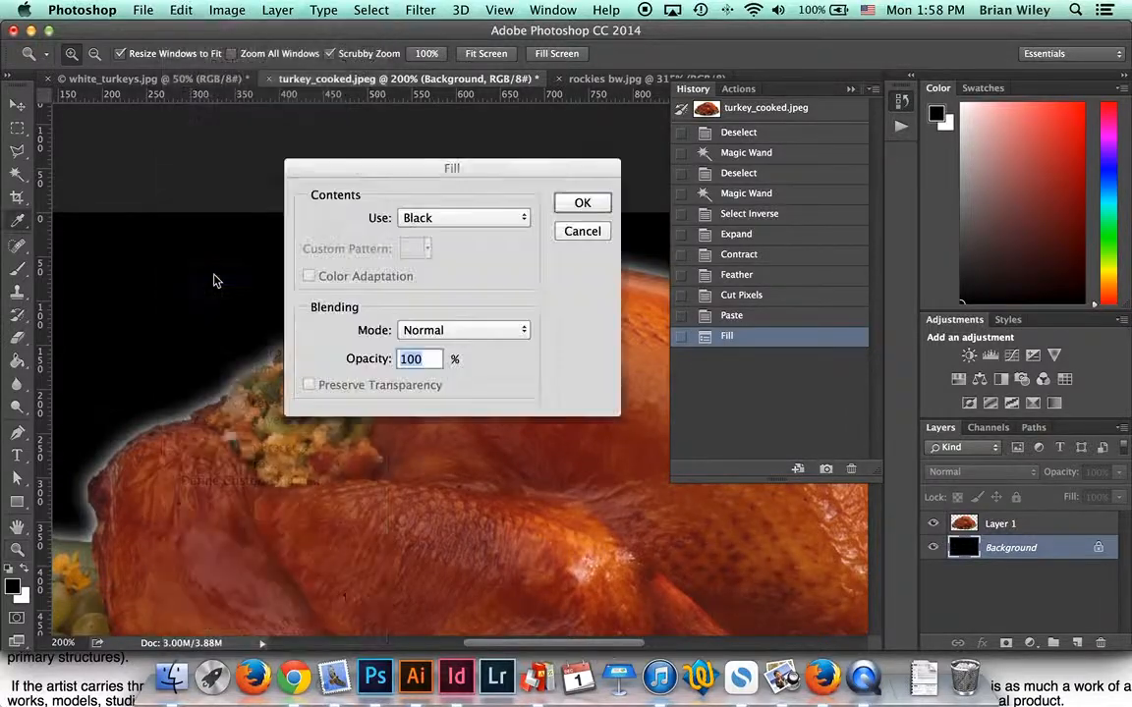
click(411, 216)
click(422, 248)
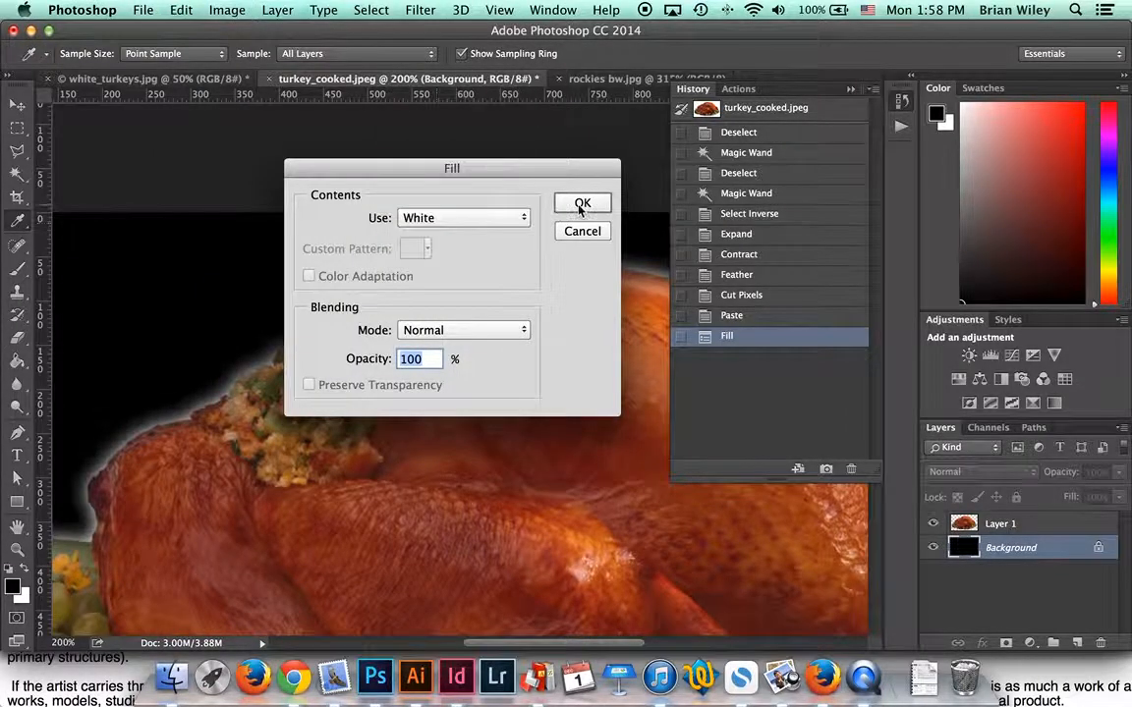
click(582, 202)
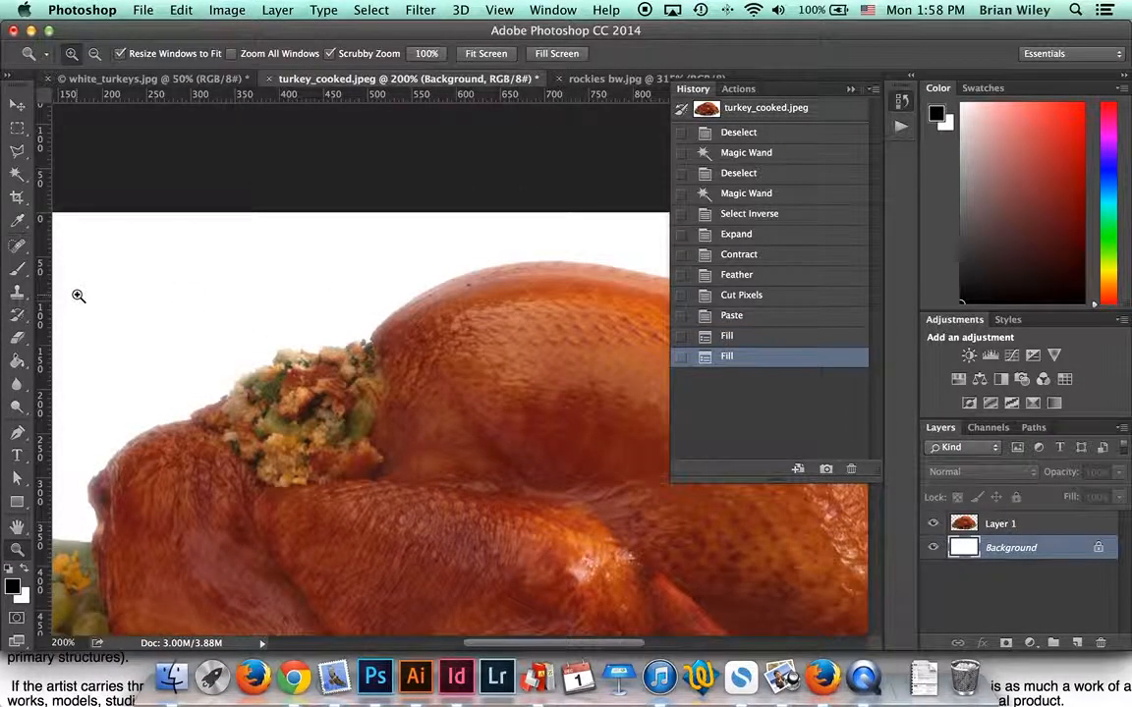
Step: Pan across the platter to check its soft edges against the white fill
drag(161, 341, 429, 209)
drag(437, 415, 272, 298)
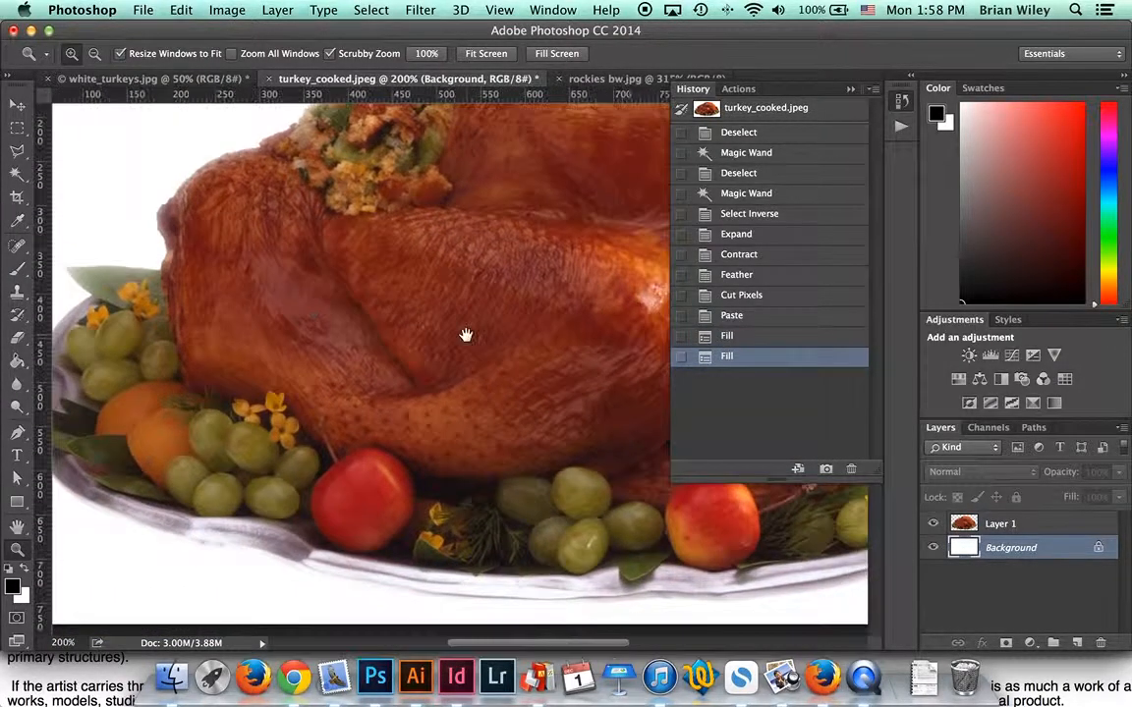
drag(419, 305, 270, 384)
key(super+r)
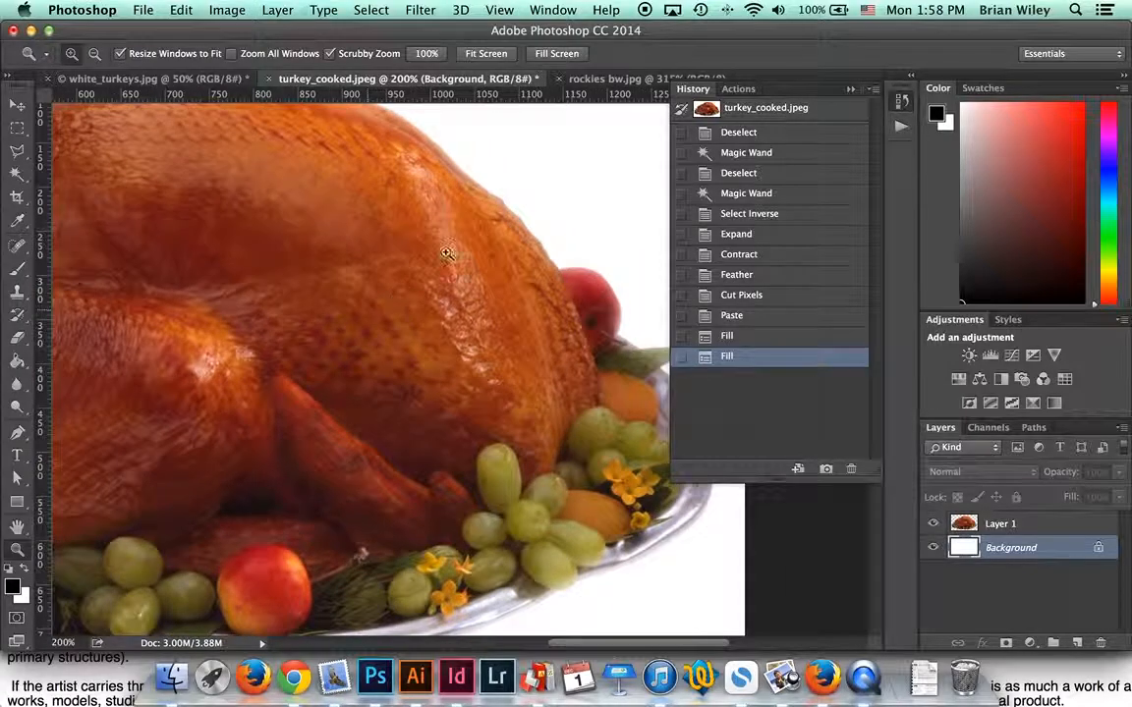
click(437, 9)
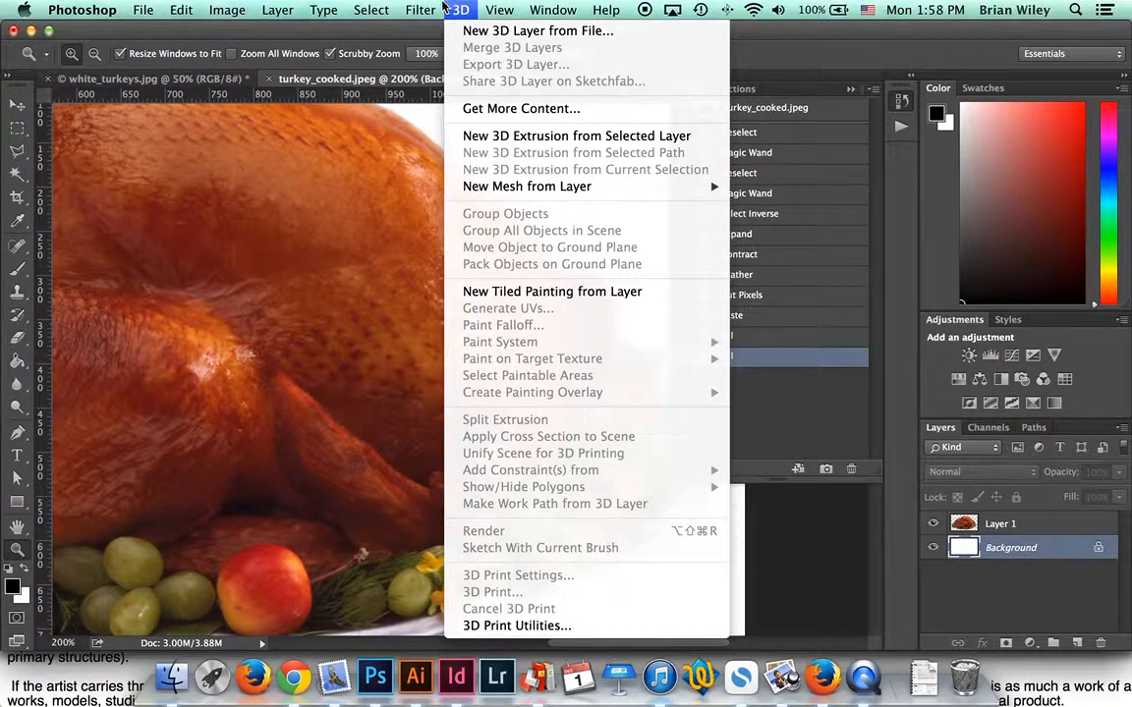
click(363, 7)
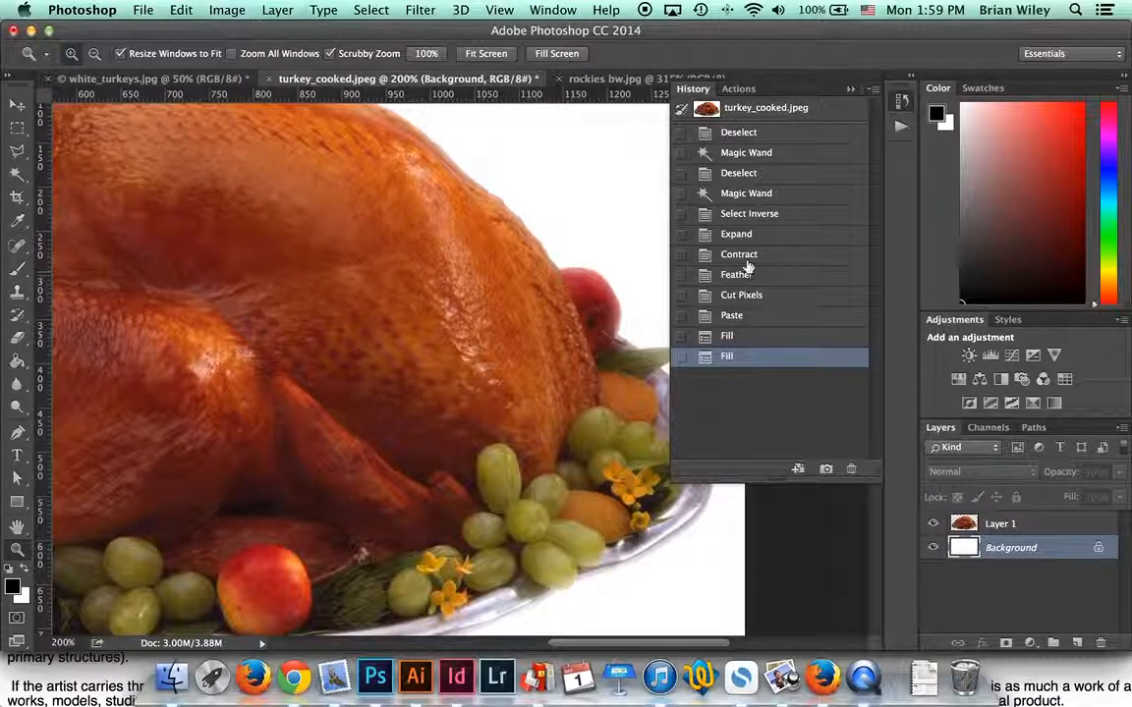
Step: Step history back to the Magic Wand and Select Inverse states, restoring the platter selection
click(743, 195)
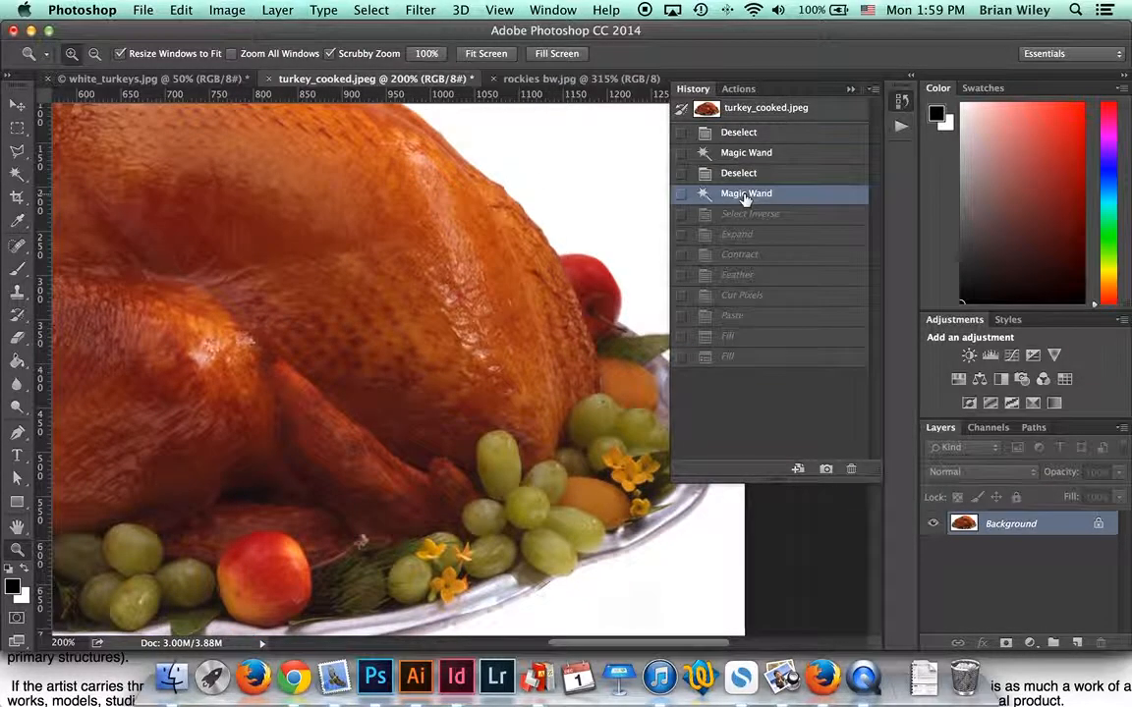
click(749, 215)
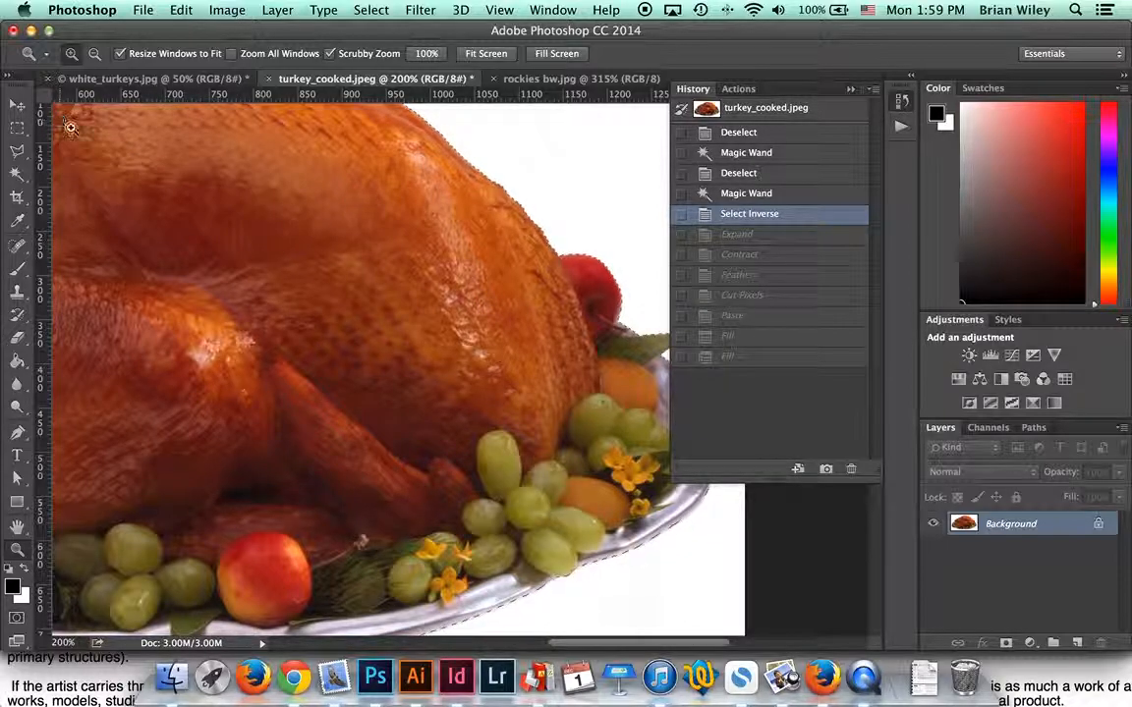
click(17, 104)
click(370, 11)
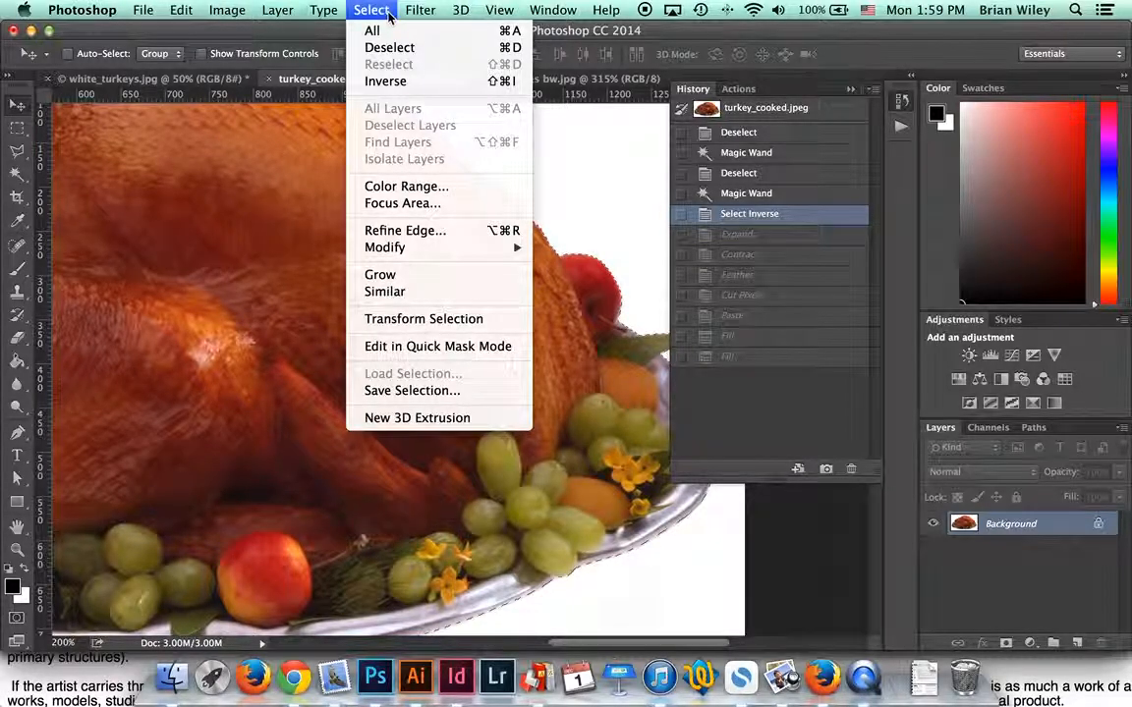
Step: Save the selection as an alpha channel named 'Turkey Outline' and view the Channels panel
click(482, 399)
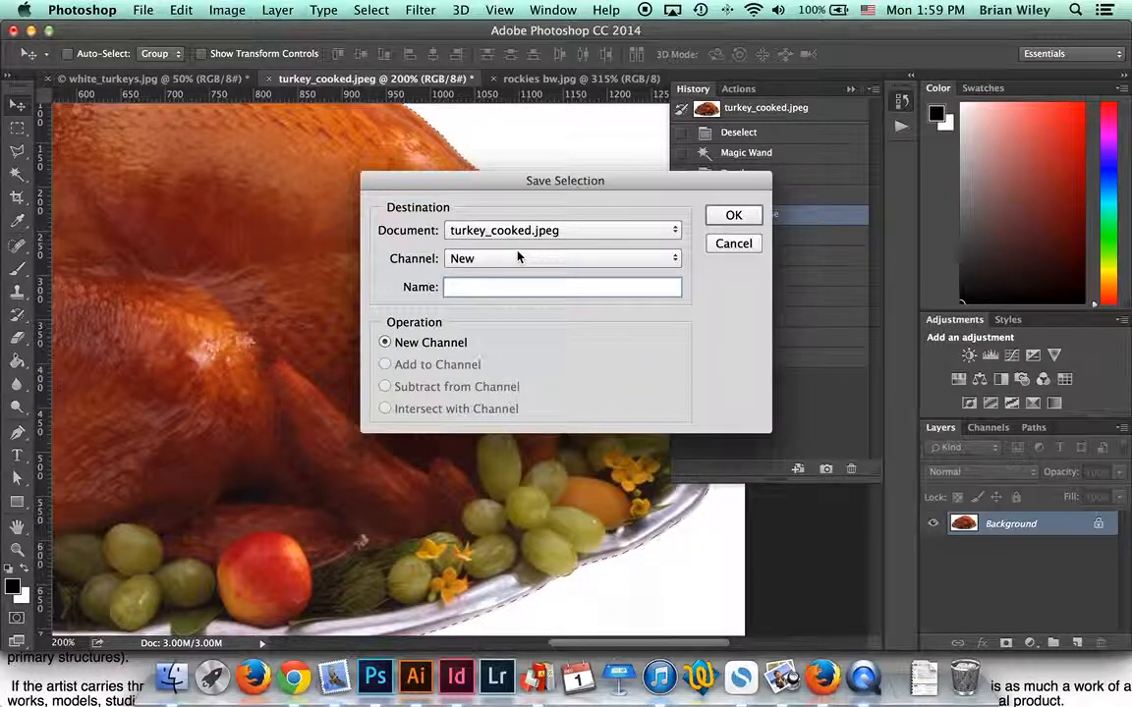
text(T)
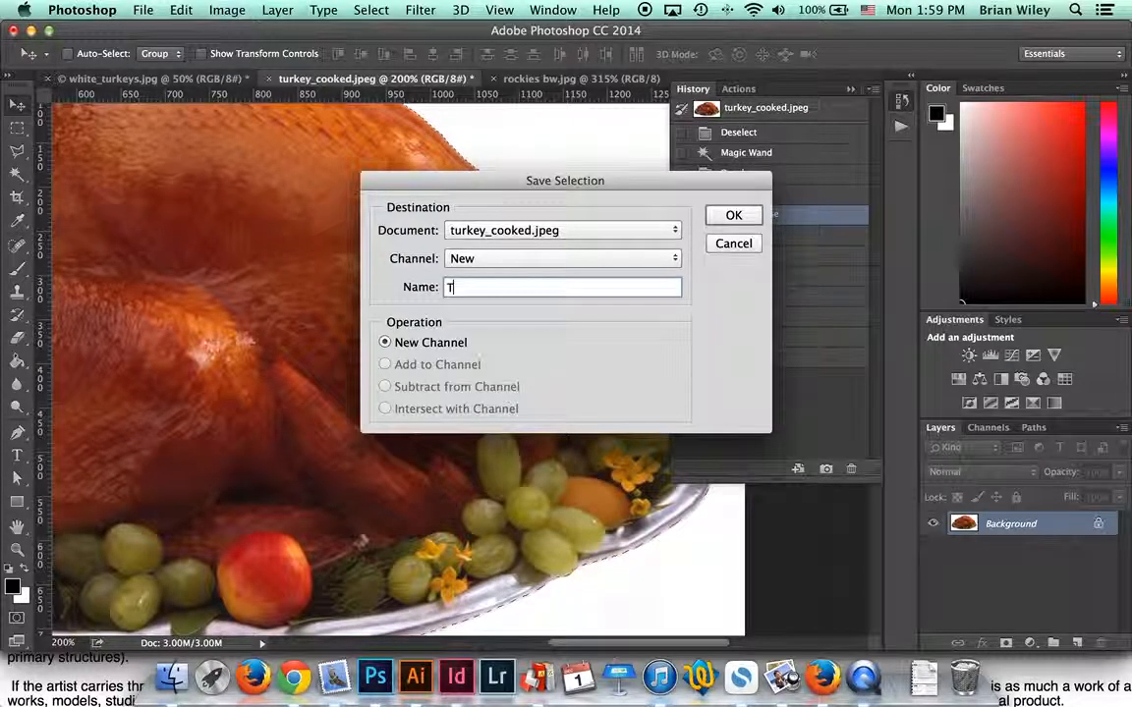
text(urkey Outline)
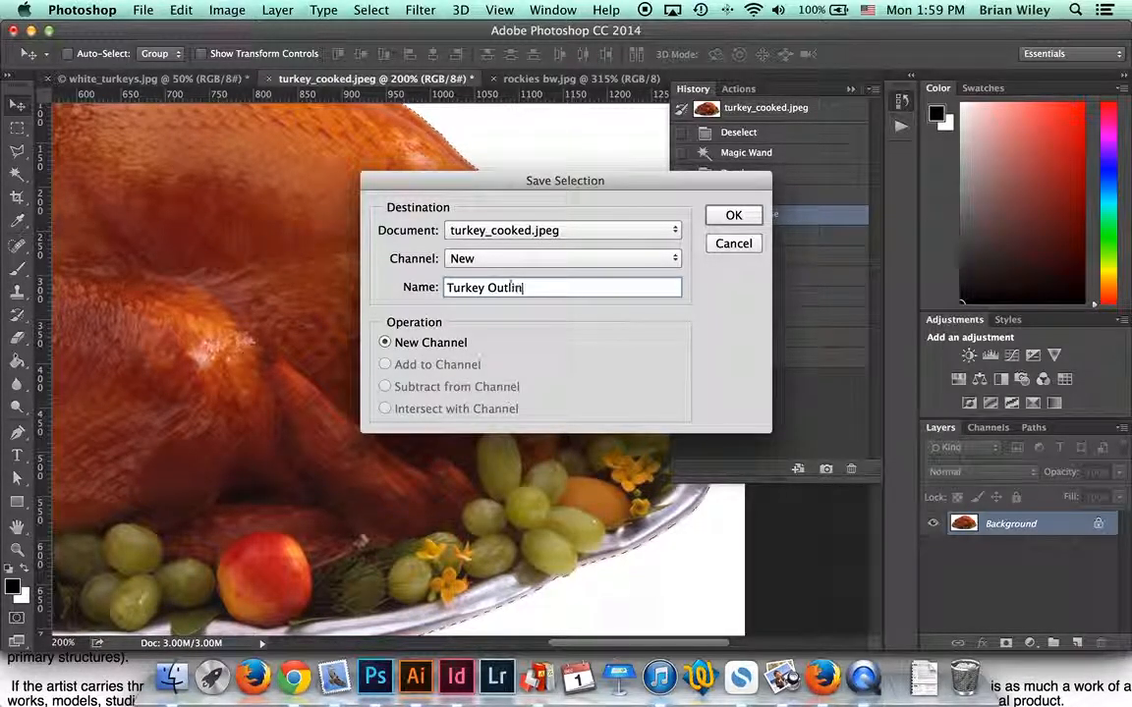
click(734, 216)
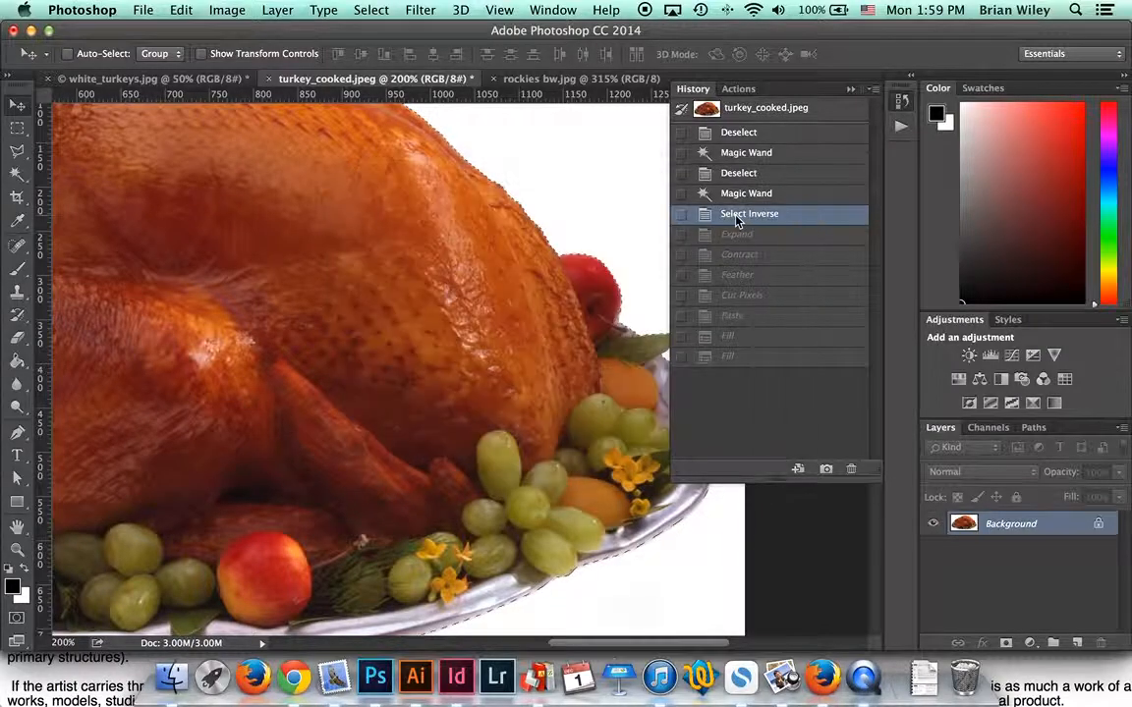
click(989, 429)
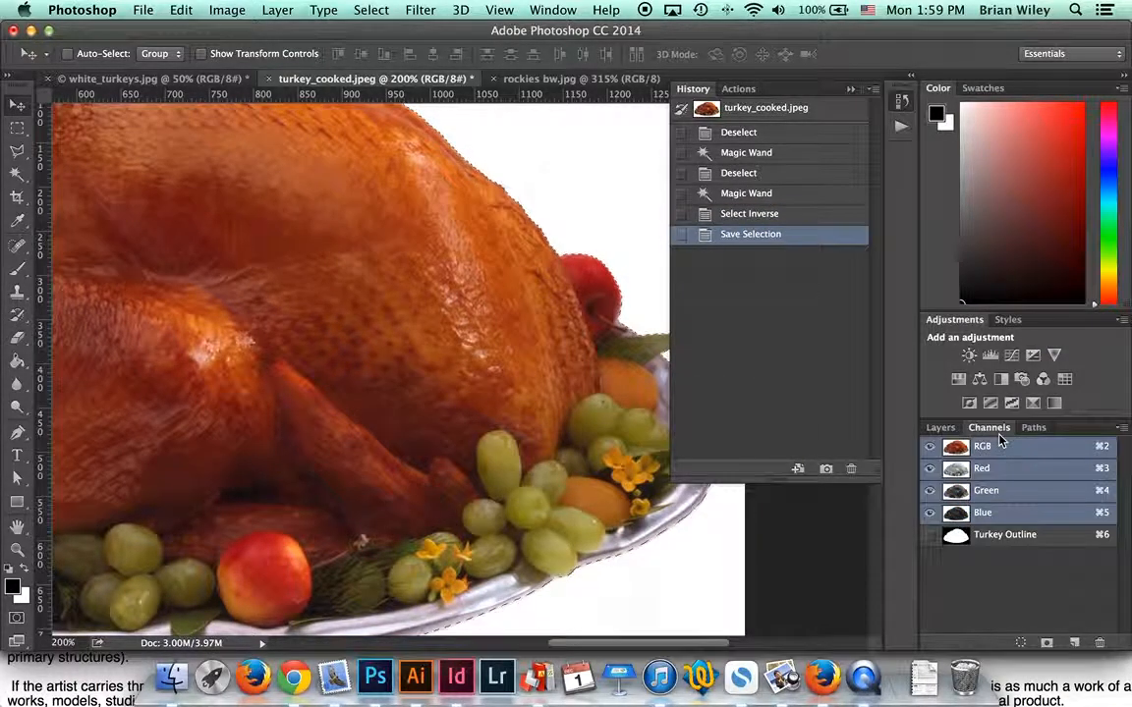
click(929, 534)
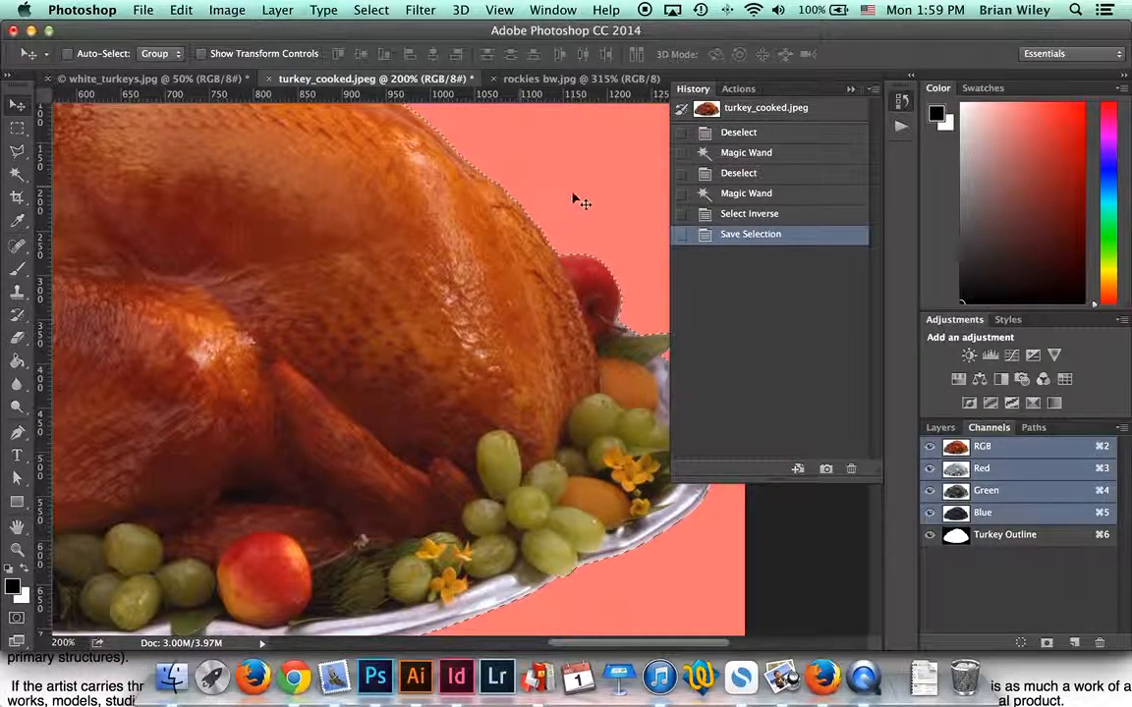
click(930, 448)
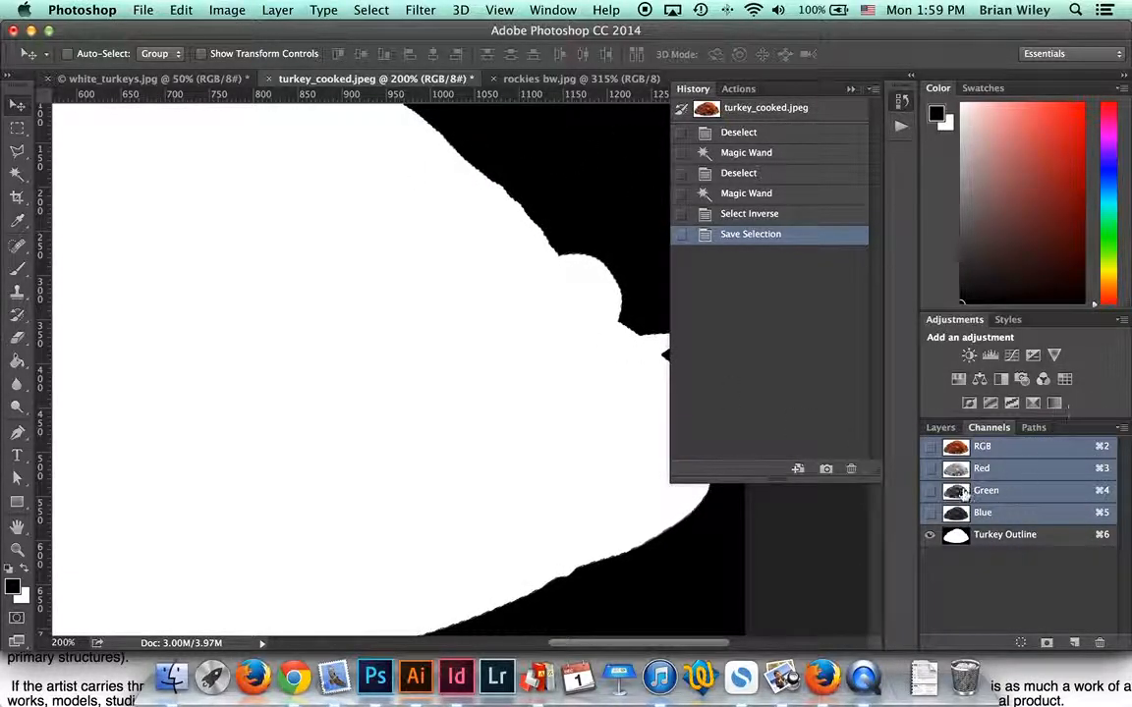
click(931, 447)
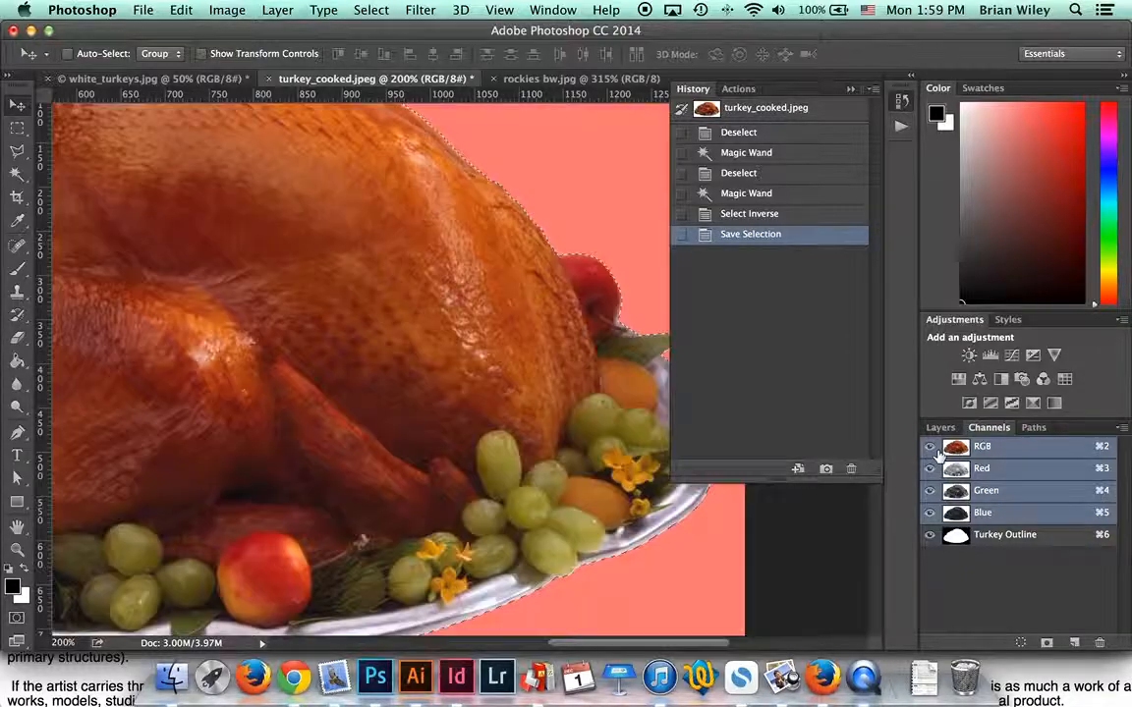
click(930, 534)
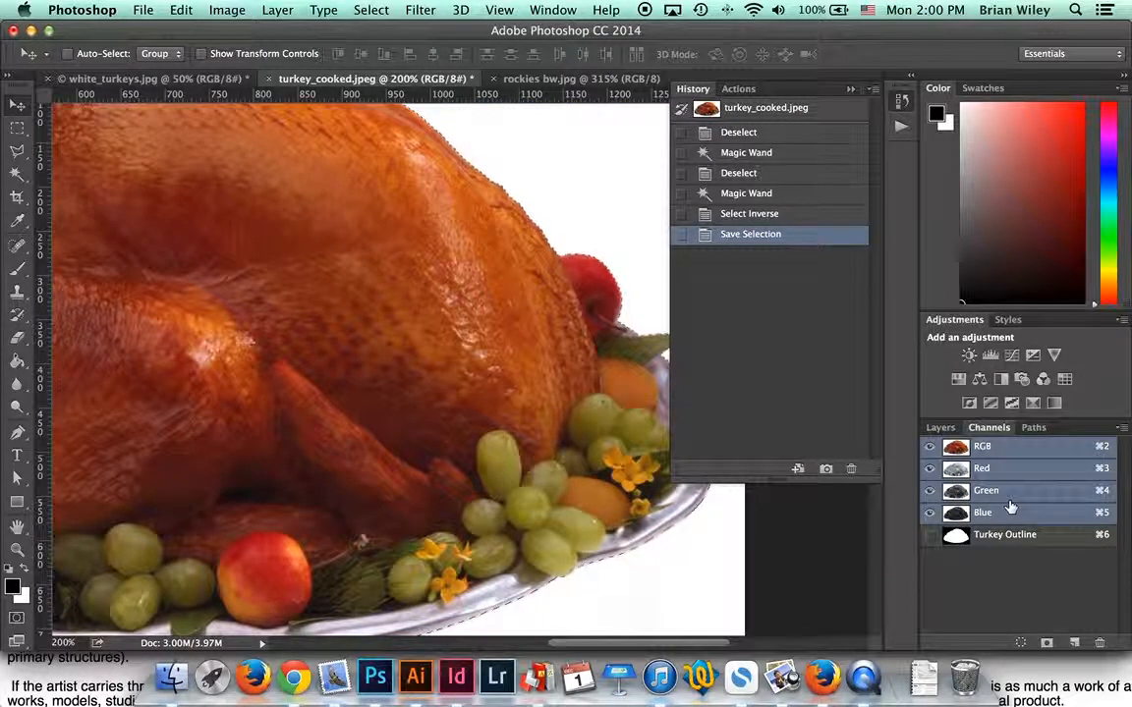
Step: Deselect, then draw an elliptical selection over the turkey's top right
key(super+d)
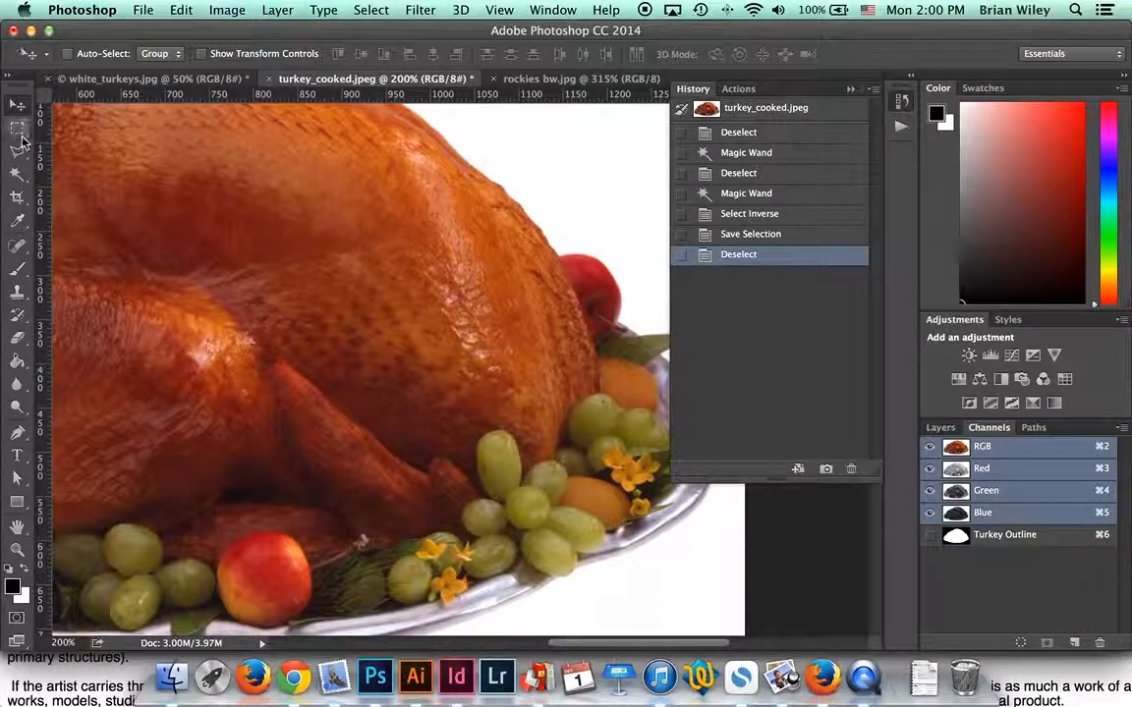
click(17, 128)
right_click(18, 128)
click(98, 134)
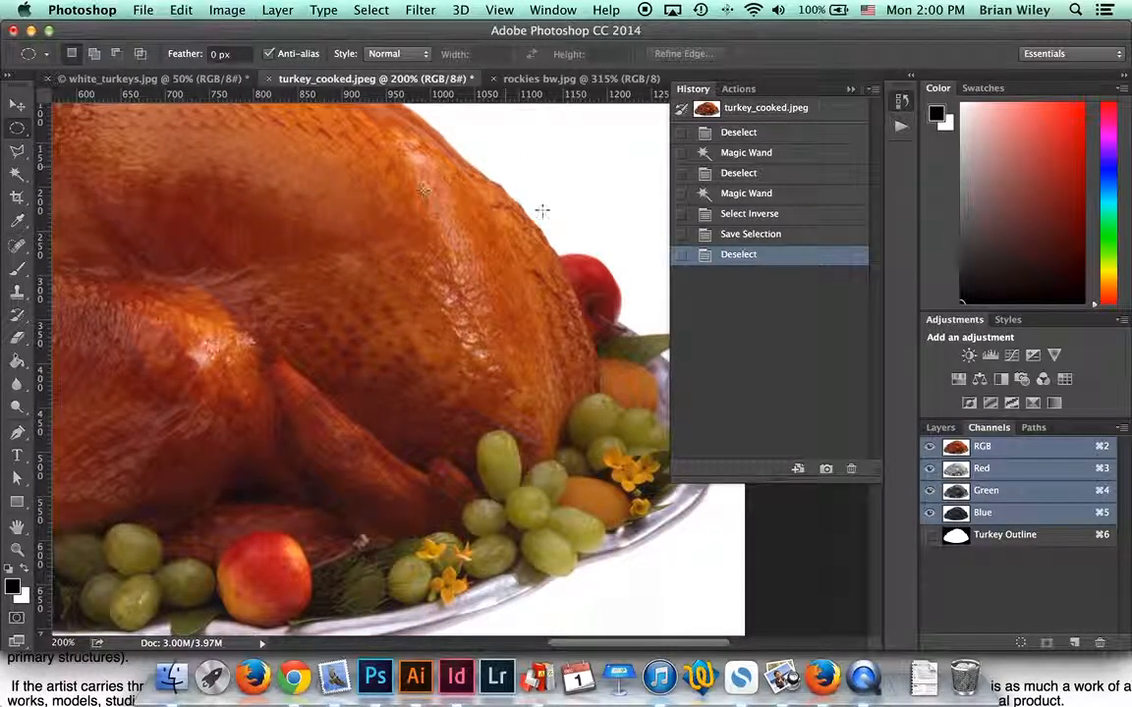
drag(508, 148, 637, 277)
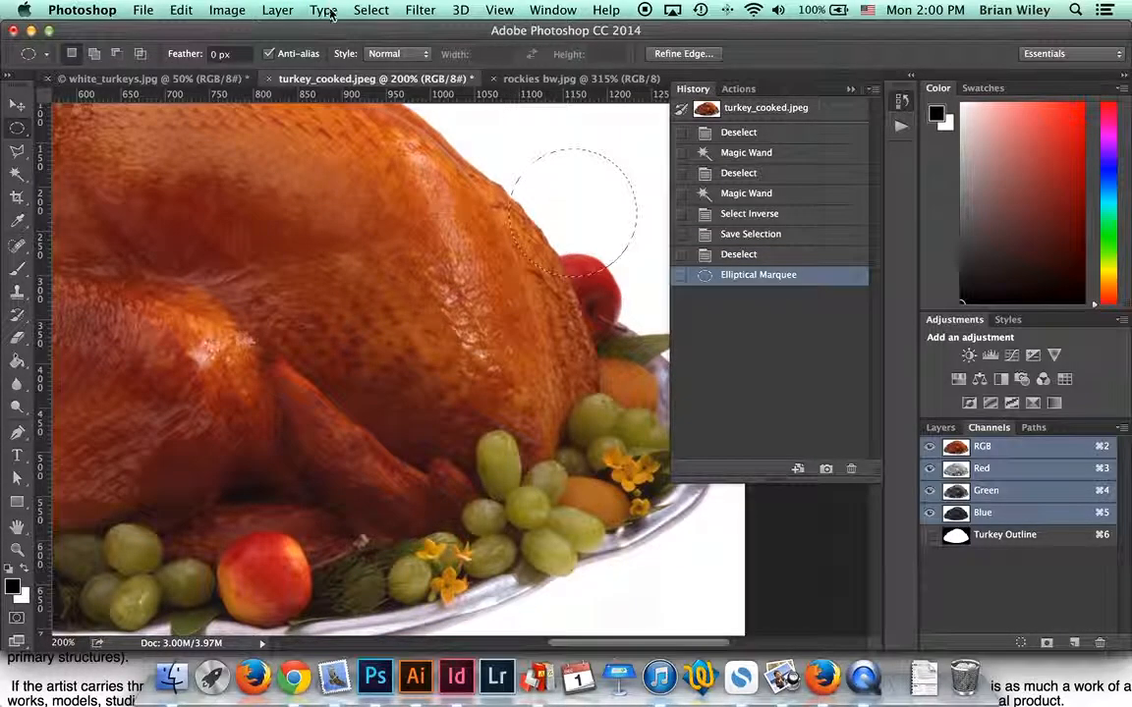
Step: Save the ellipse as a channel named 'Circle', then deselect
click(371, 10)
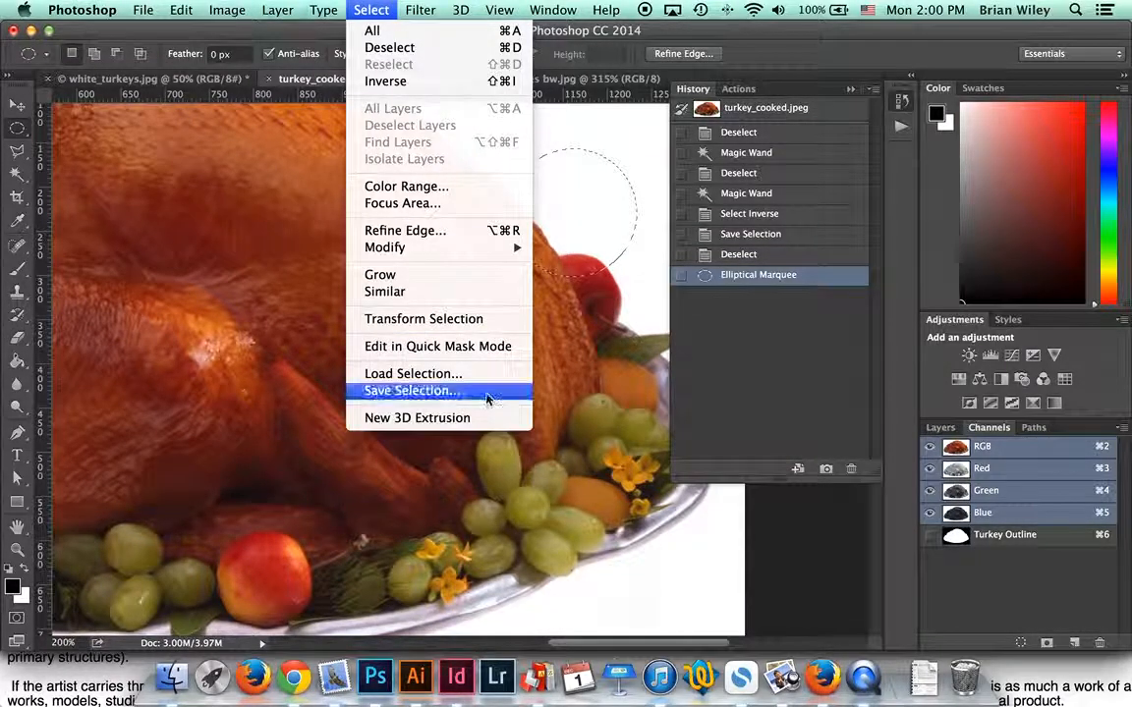
click(484, 394)
text(Circle)
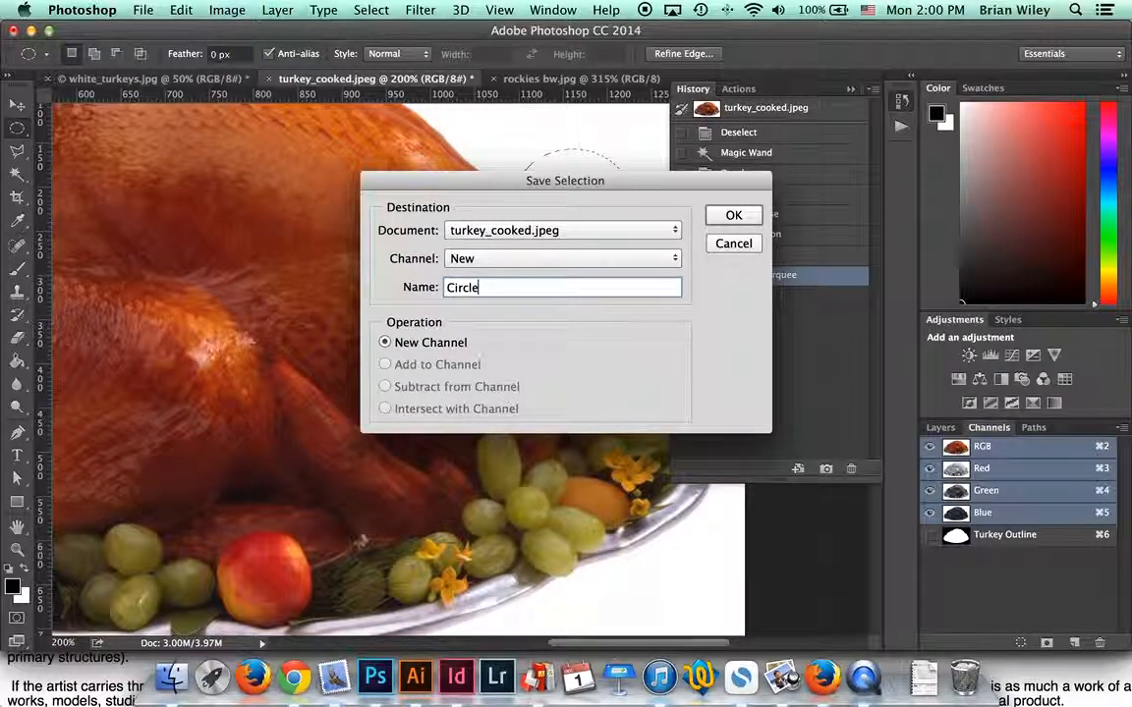
key(Return)
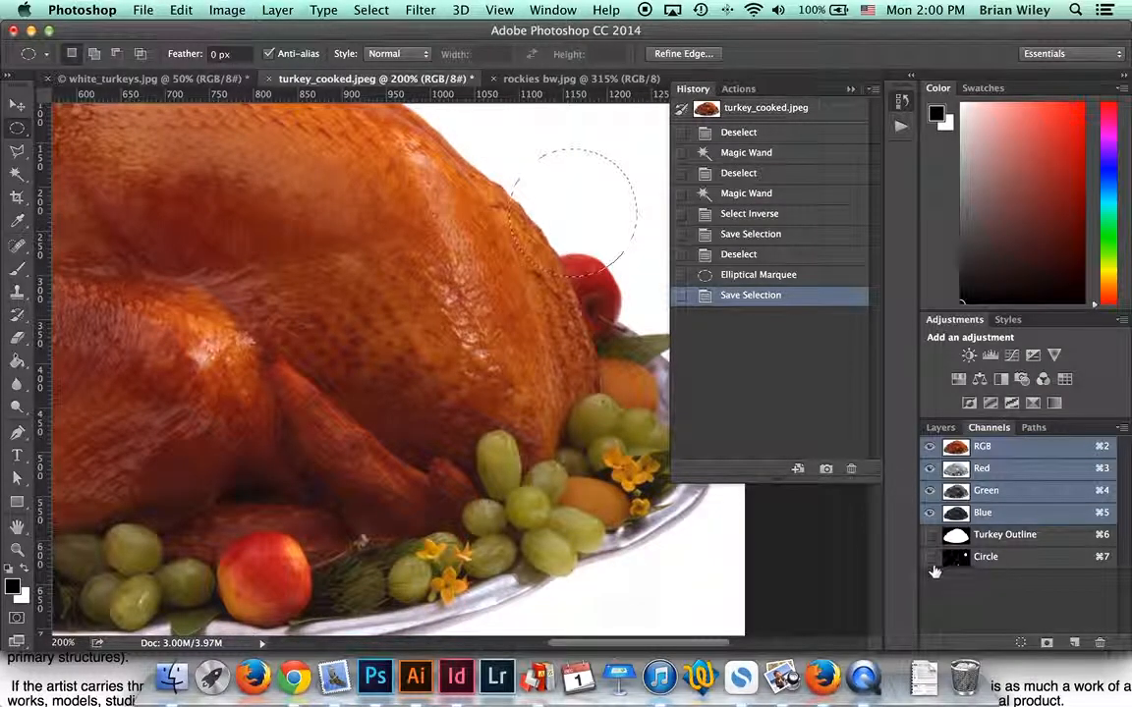
key(super+d)
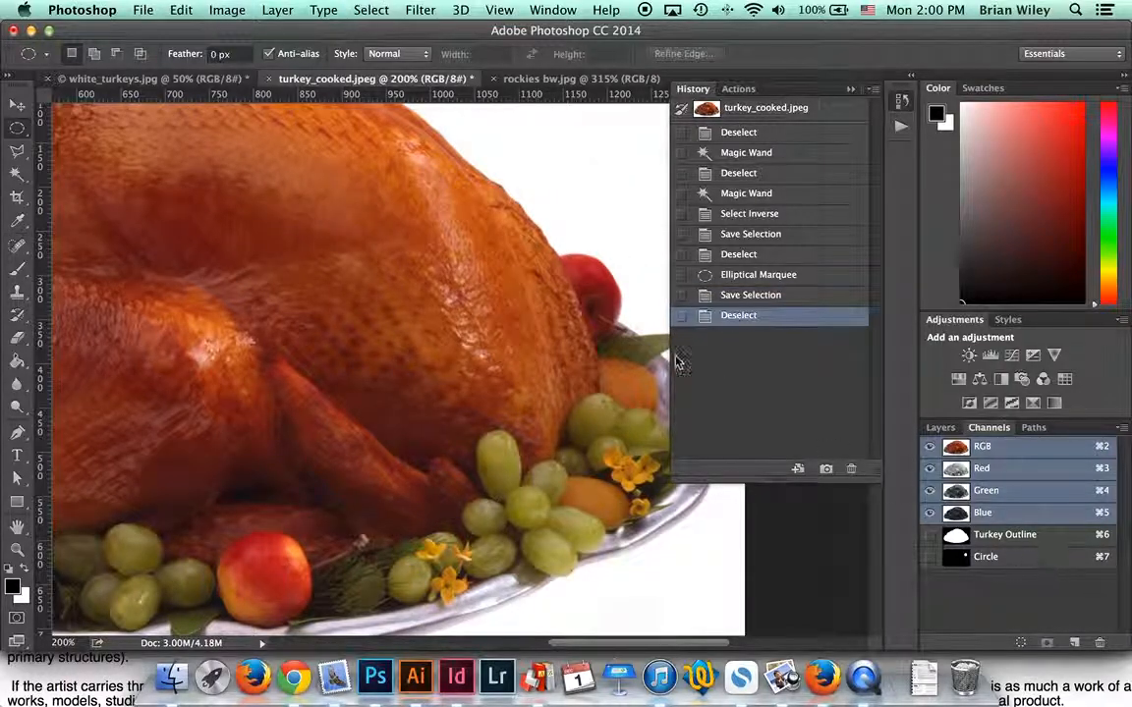
Step: Load the Turkey Outline channel as the active selection
click(370, 10)
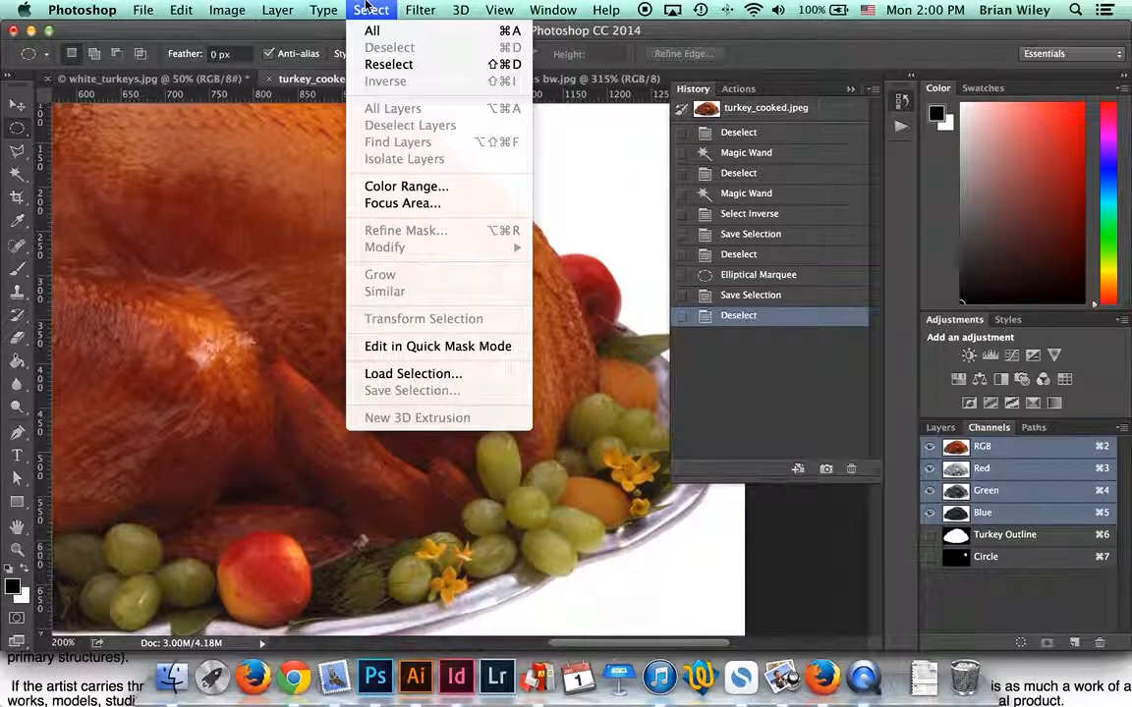
mouse_move(496, 7)
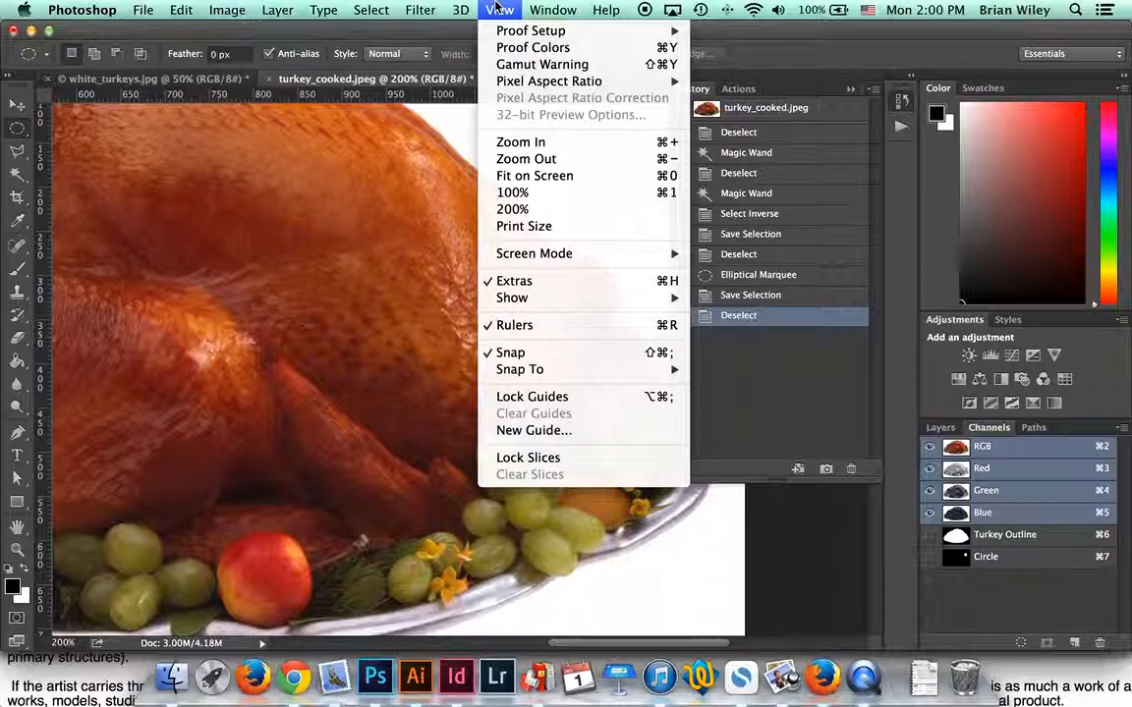
mouse_move(379, 6)
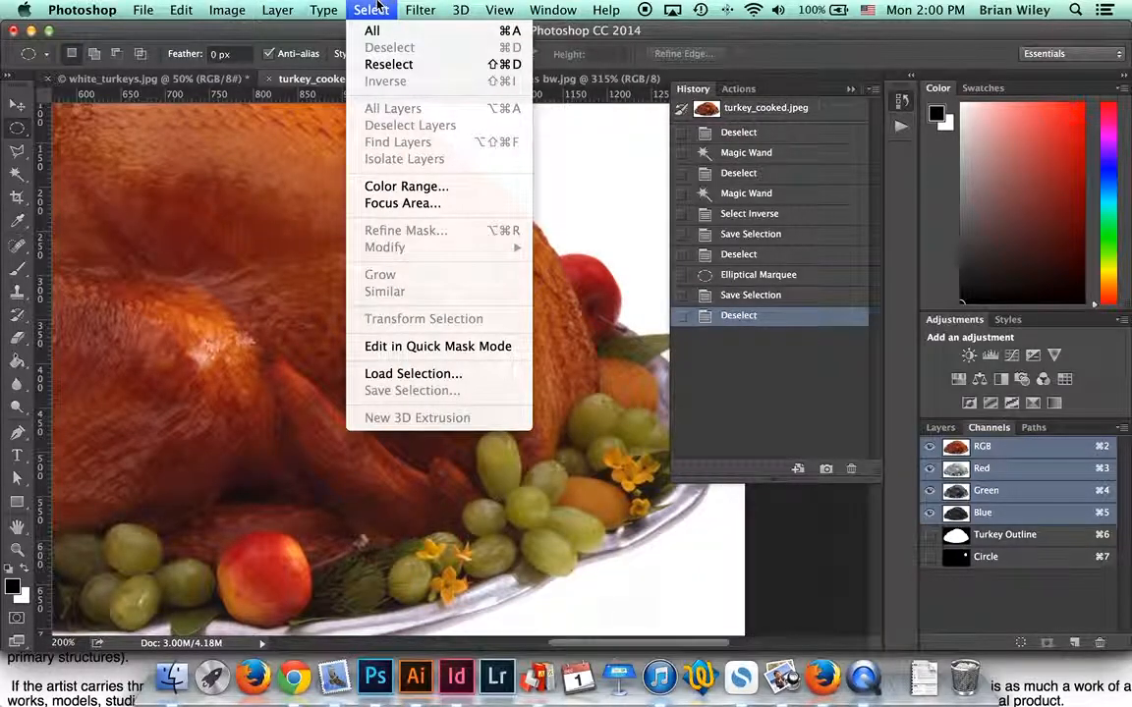
click(444, 374)
click(537, 262)
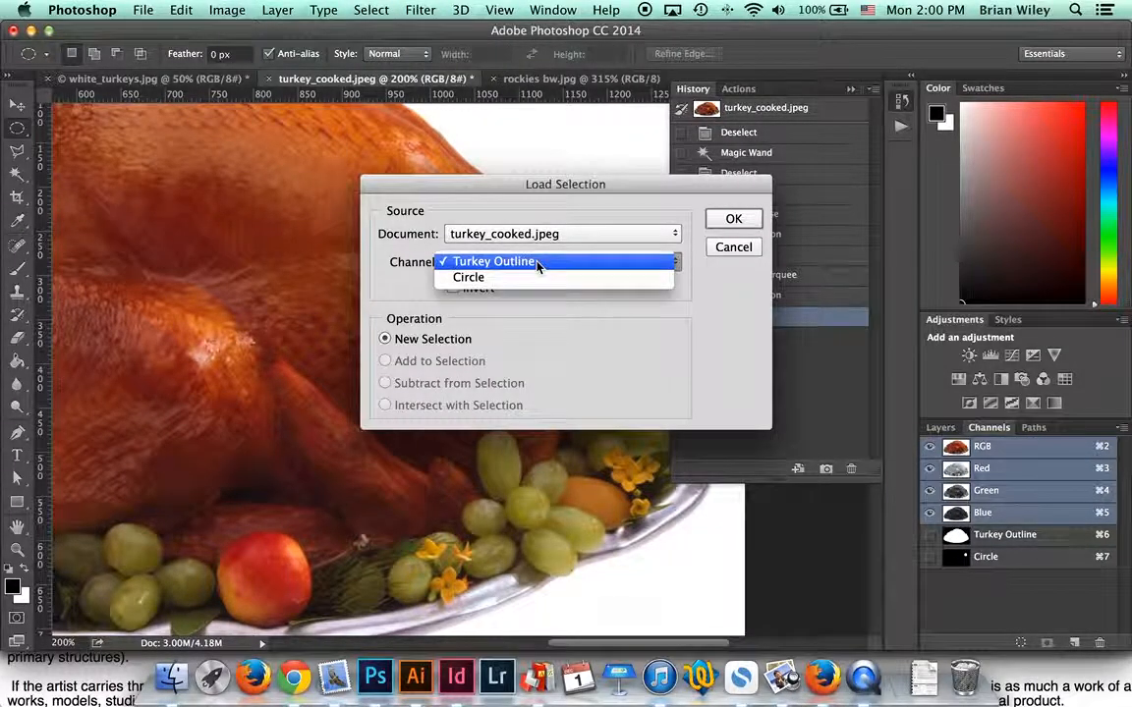
click(539, 262)
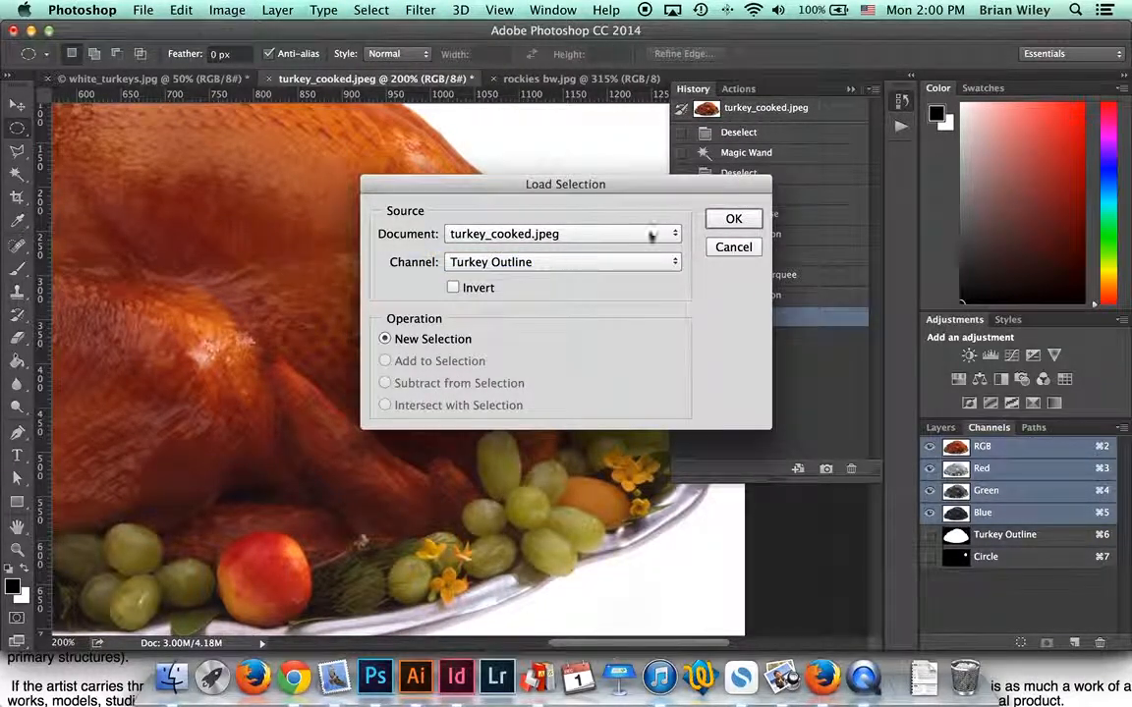
click(732, 220)
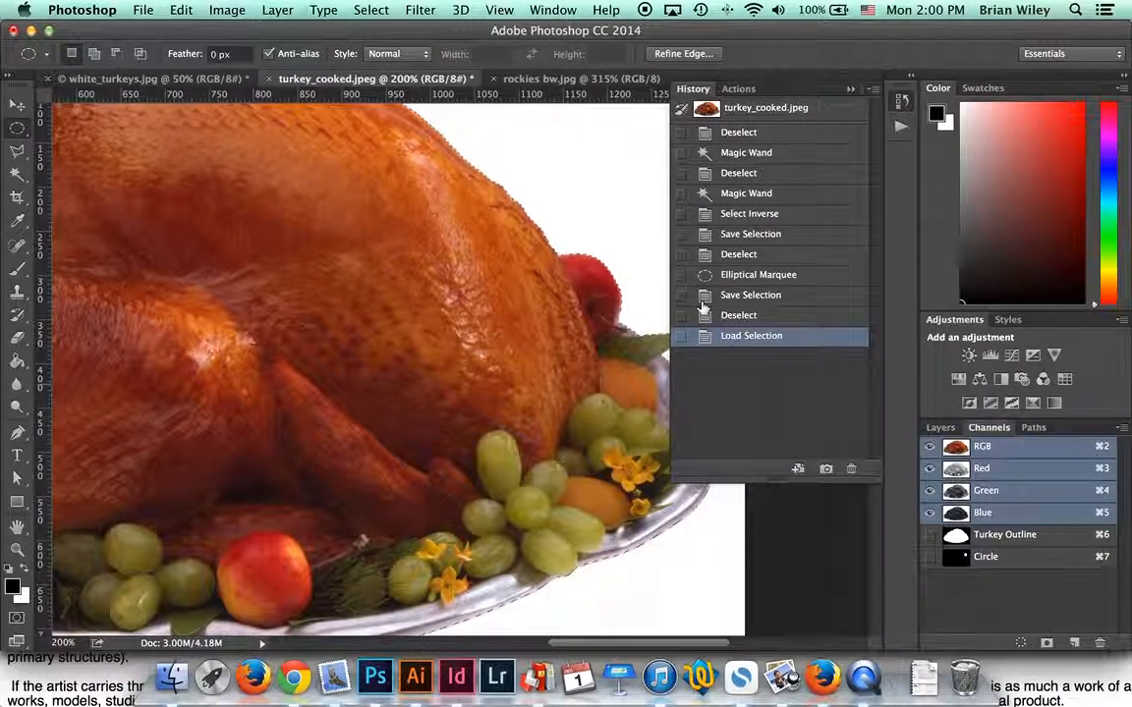
Step: Load Turkey Outline again with Add to Selection enabled
click(370, 10)
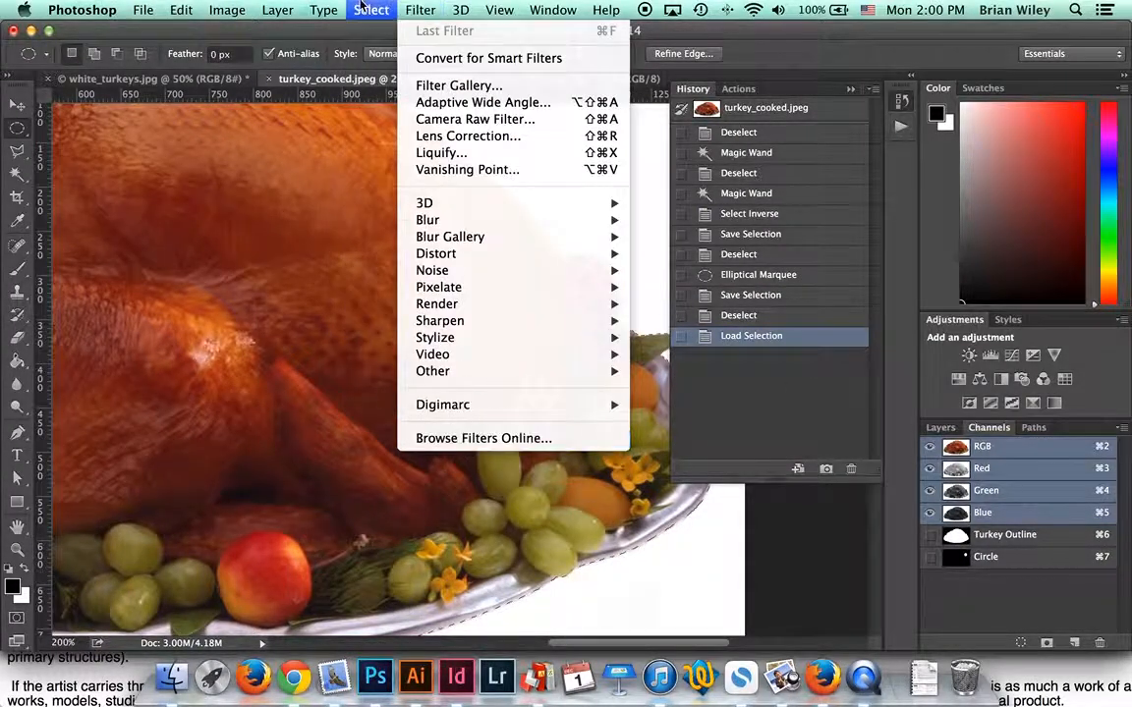
click(429, 369)
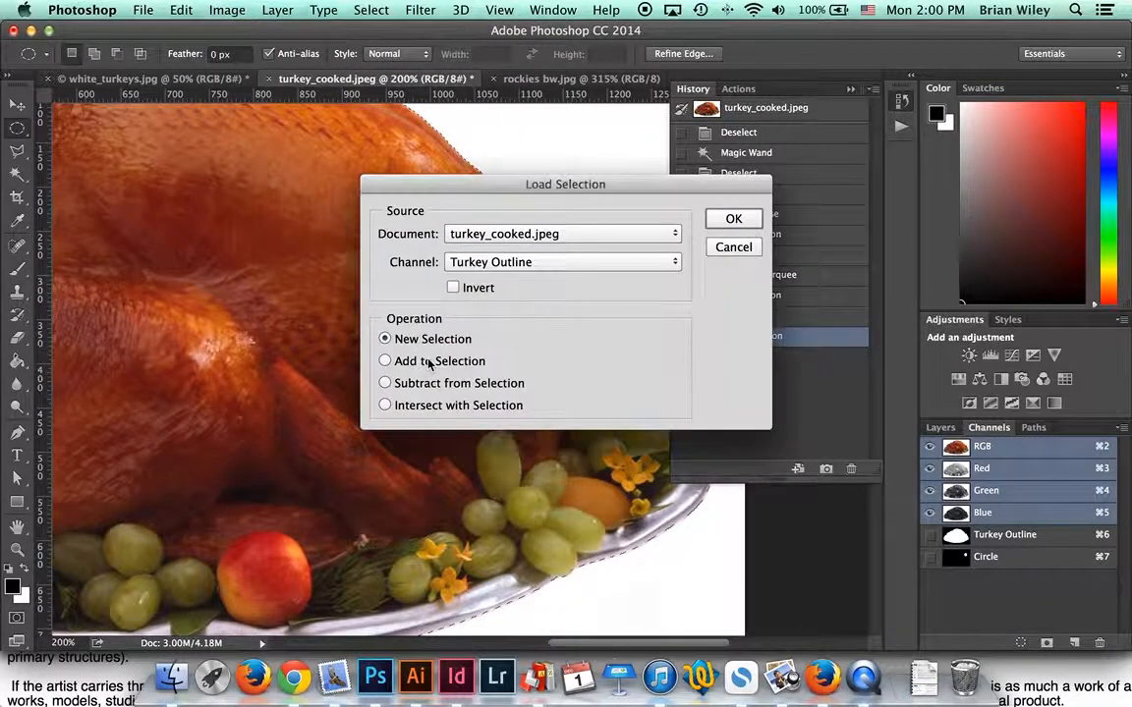
drag(481, 189, 783, 160)
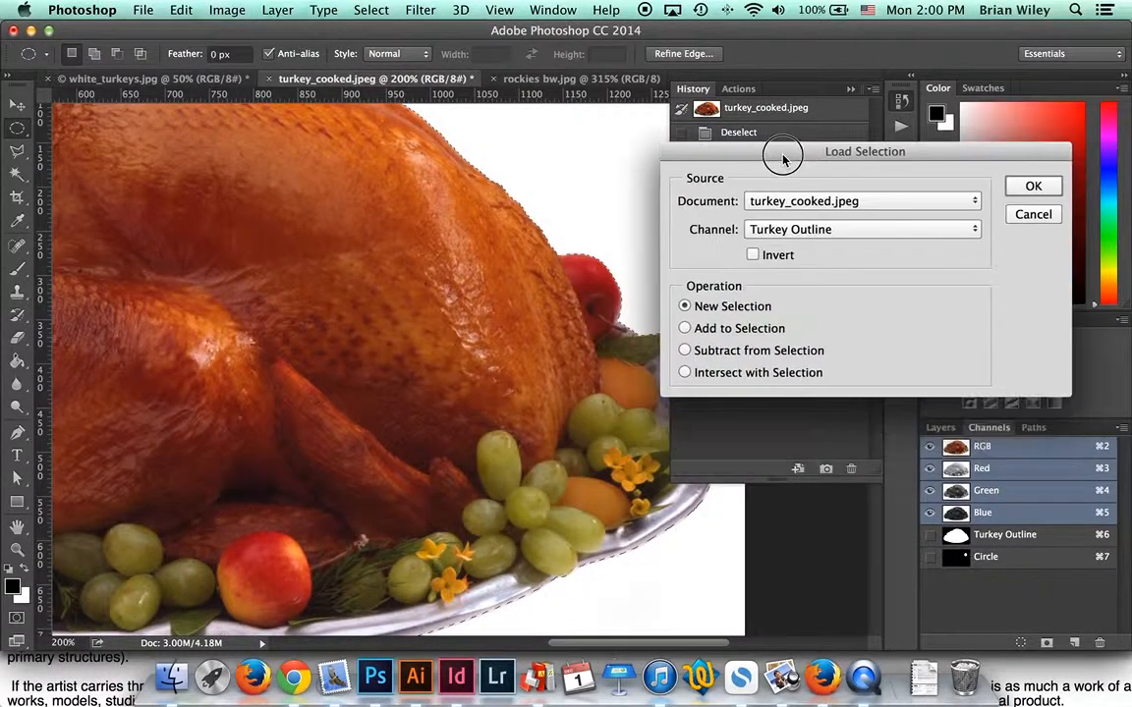
click(685, 328)
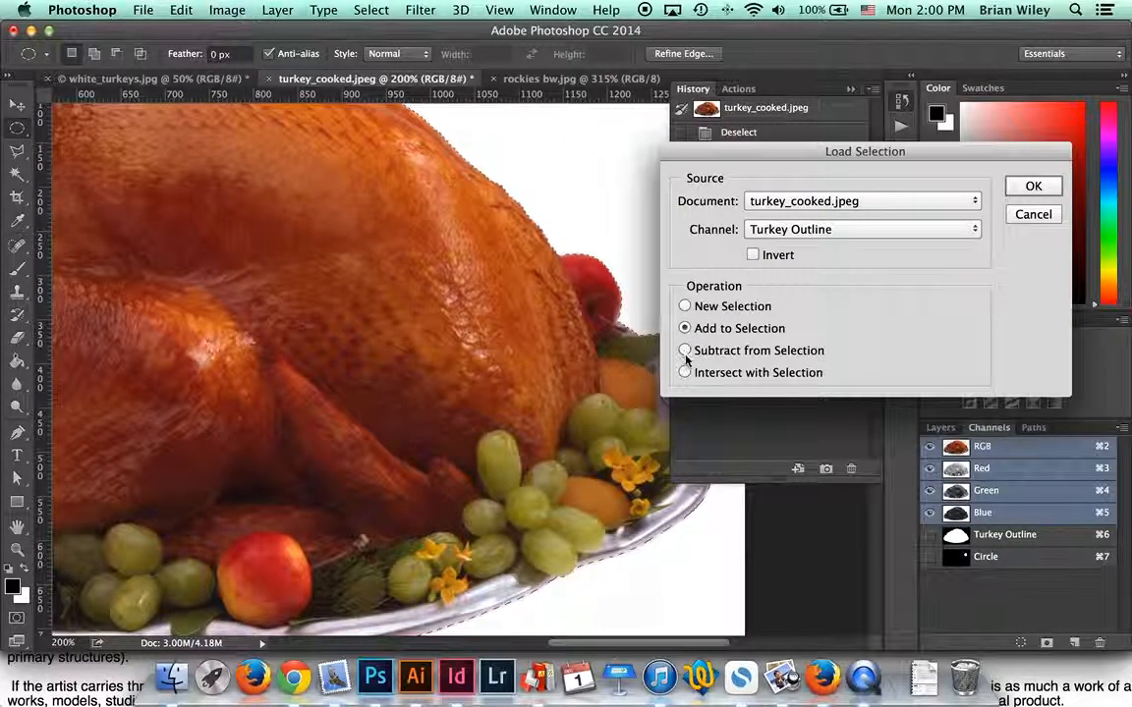
scroll(686, 360, up, 5)
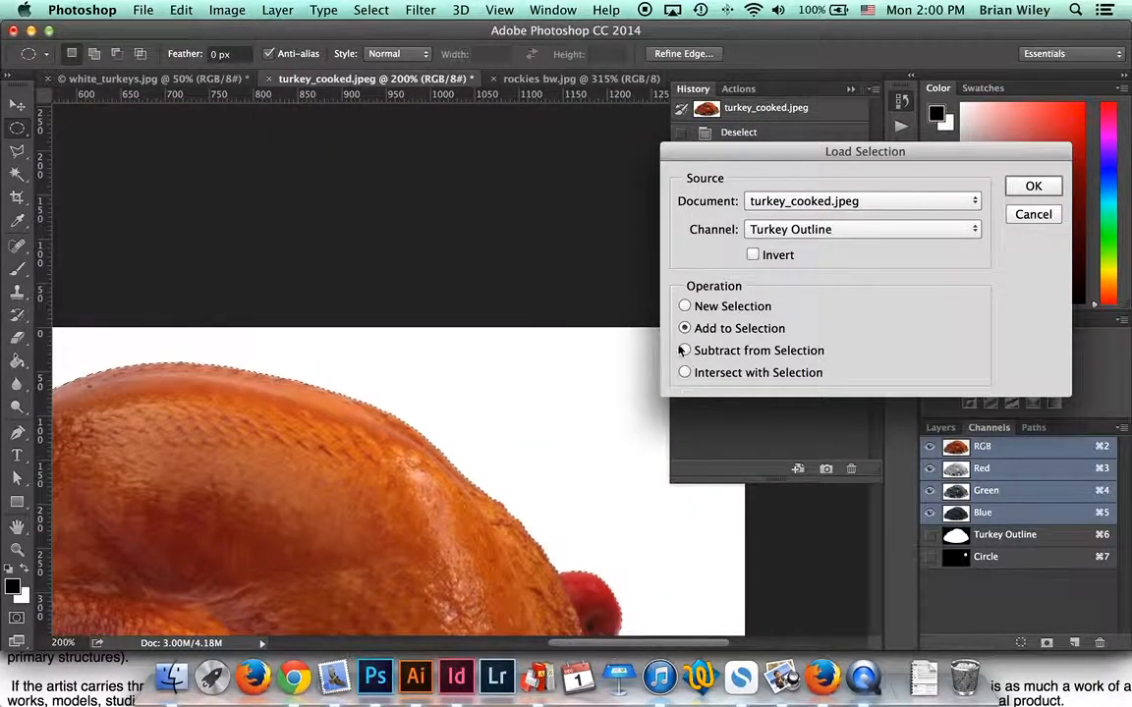
click(1034, 187)
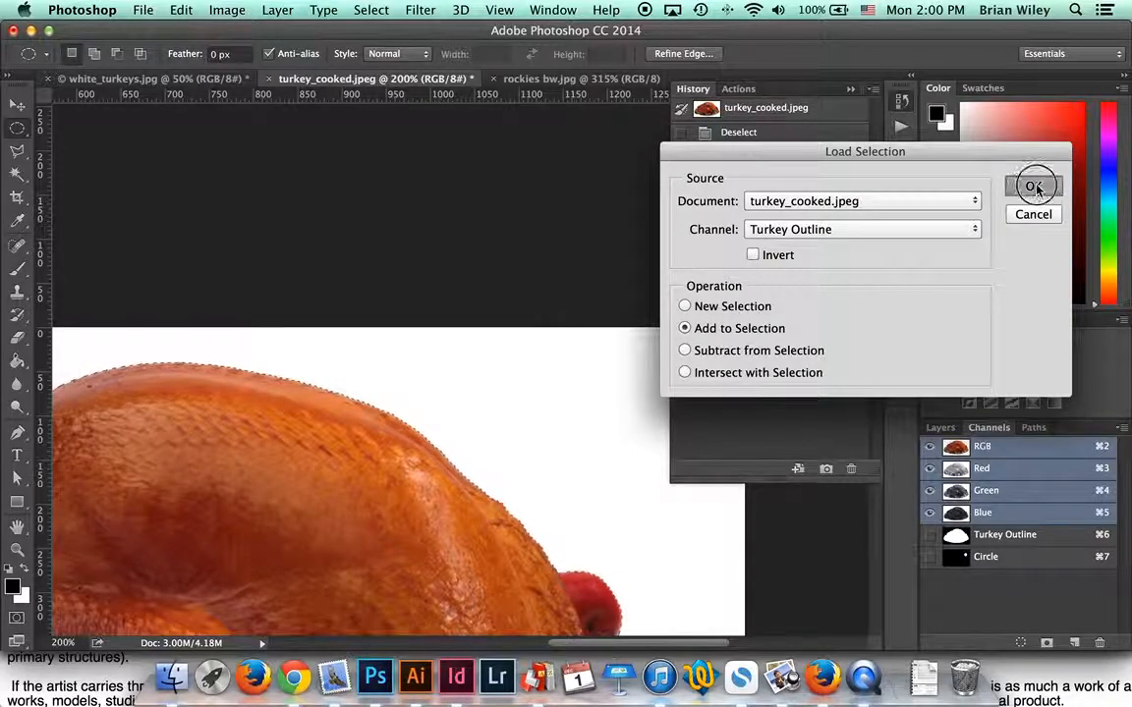
scroll(476, 395, down, 3)
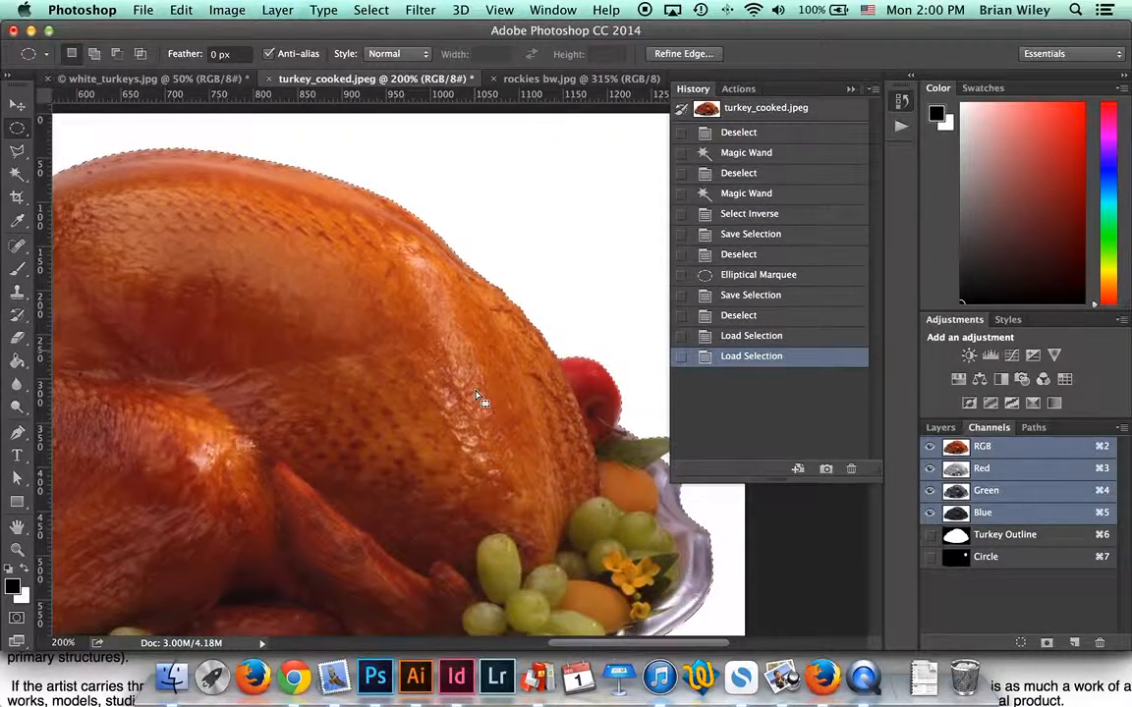
scroll(479, 398, down, 2)
click(383, 9)
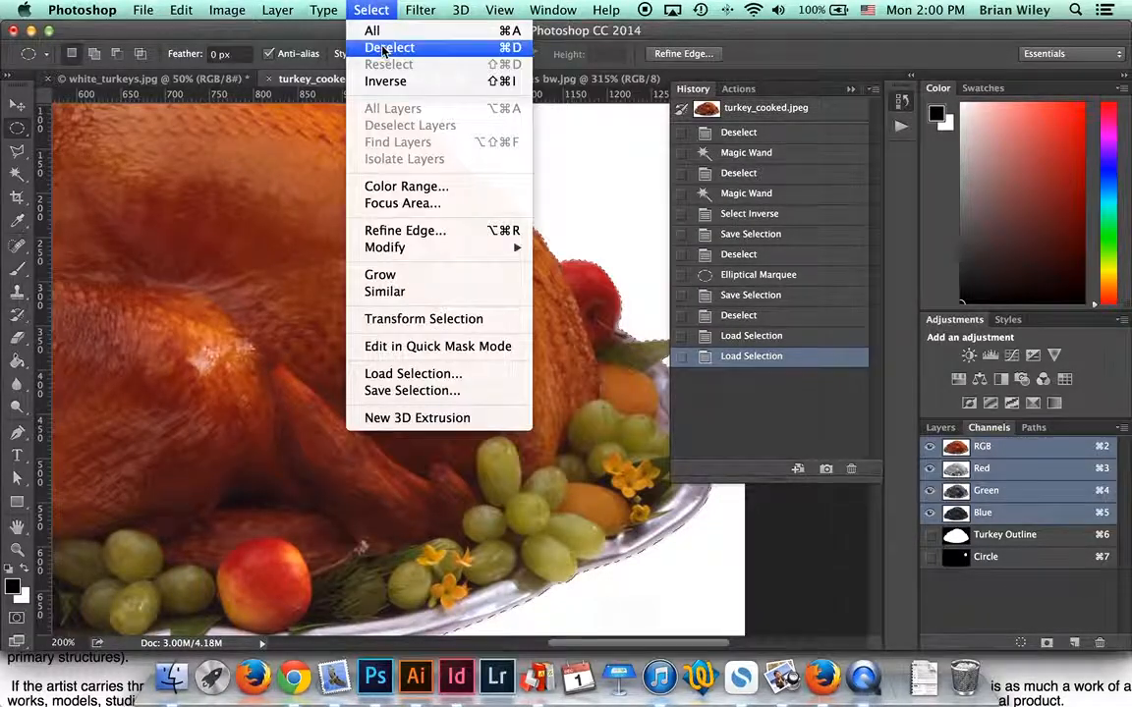
Step: Load the Circle channel with Add to Selection, combining it with the turkey outline
click(442, 374)
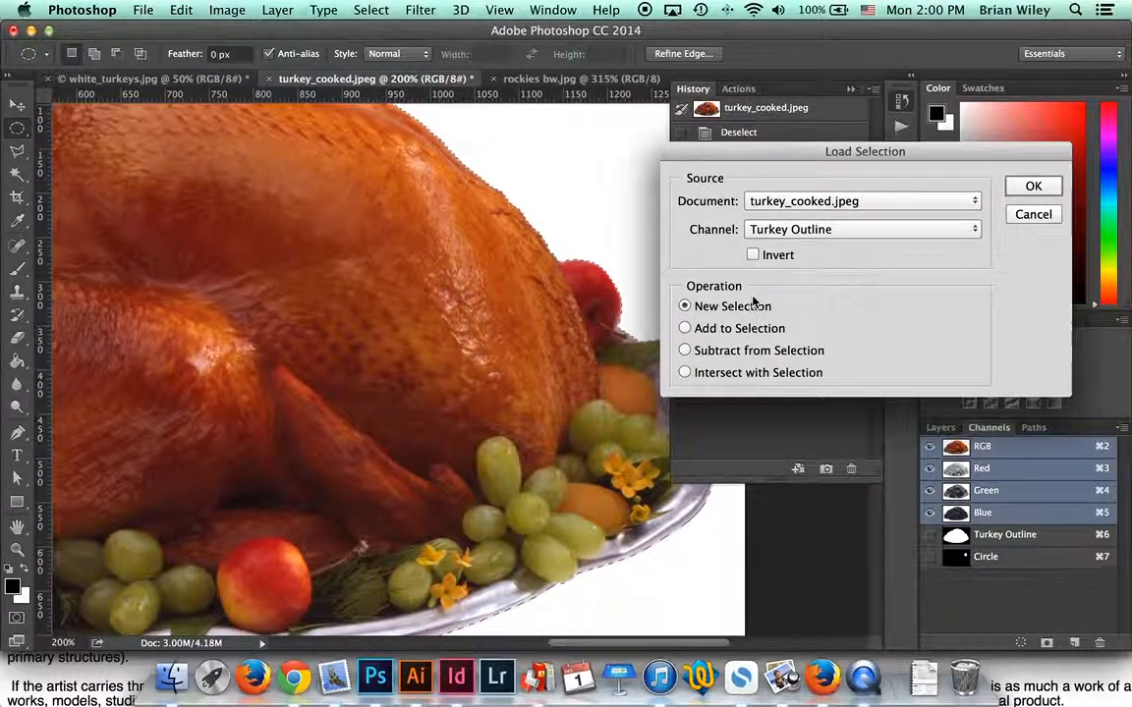
click(774, 233)
click(778, 246)
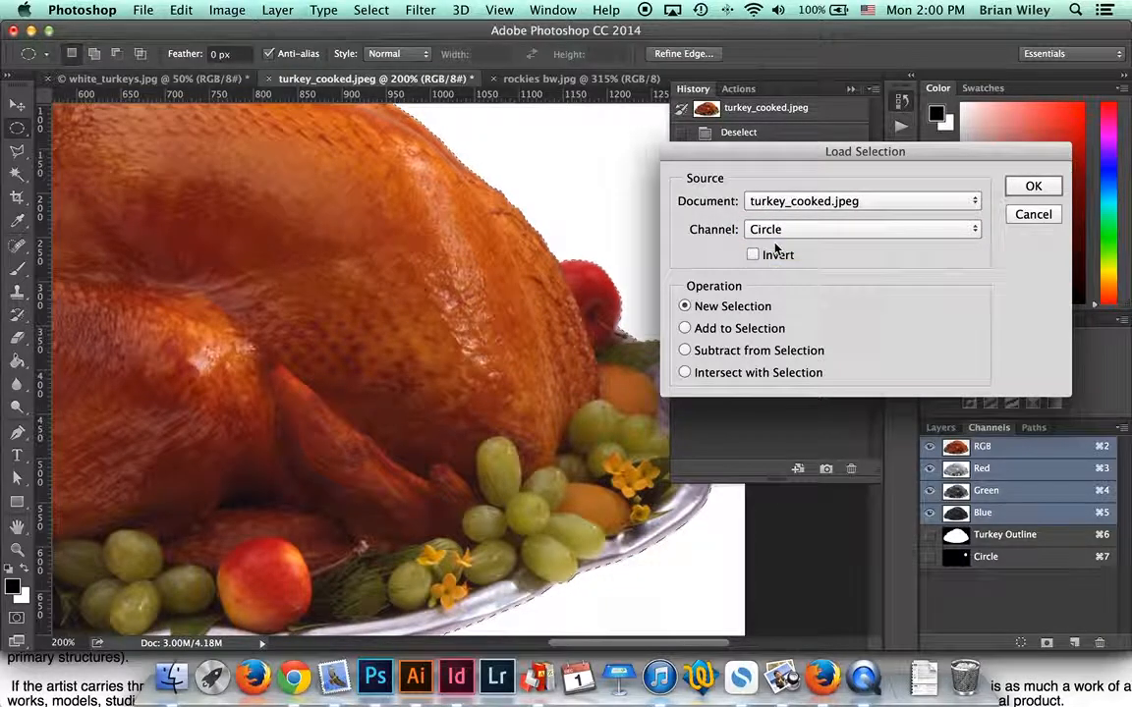
click(685, 328)
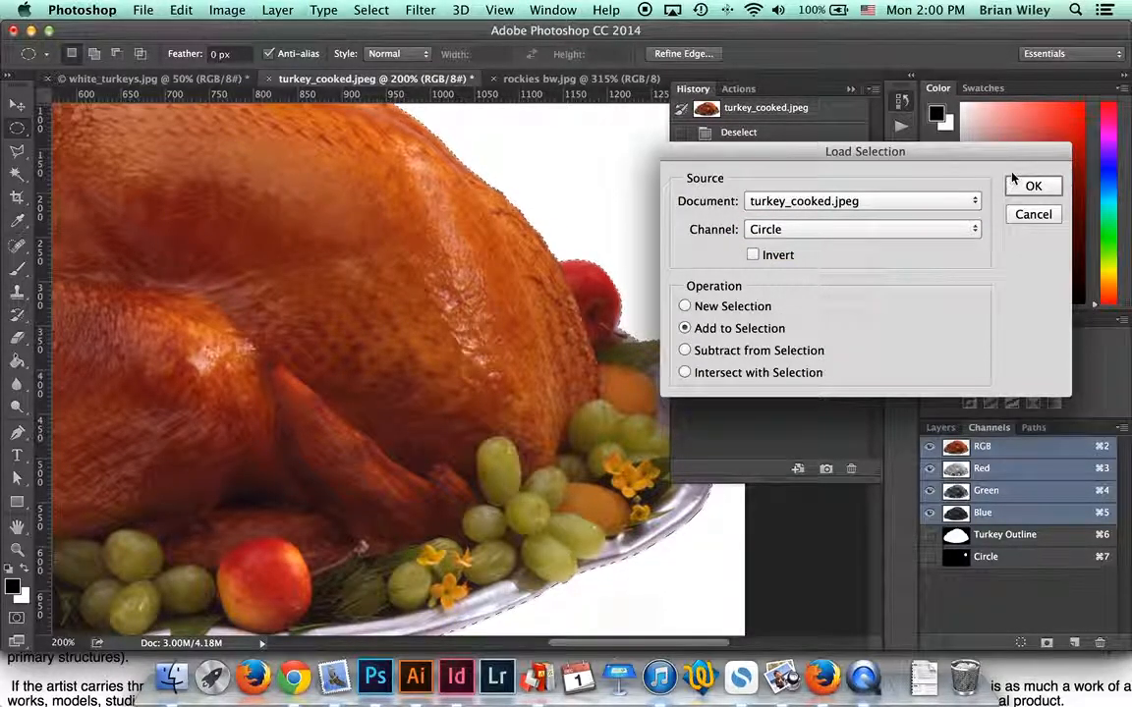
click(1032, 187)
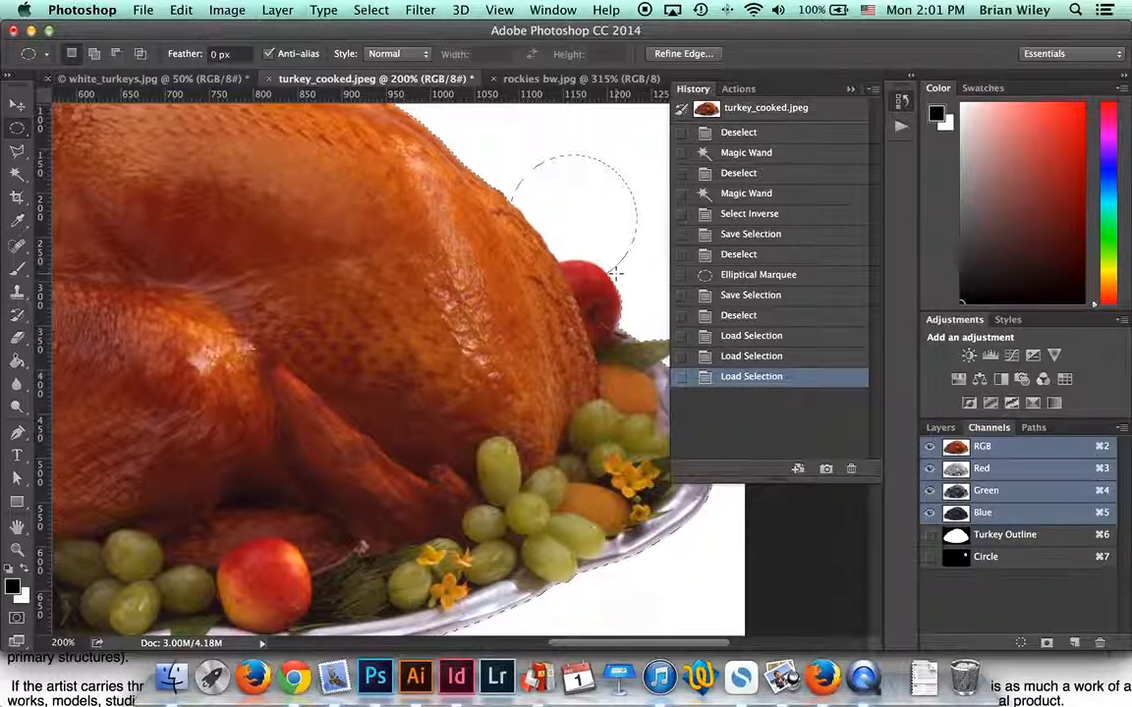
scroll(288, 140, down, 3)
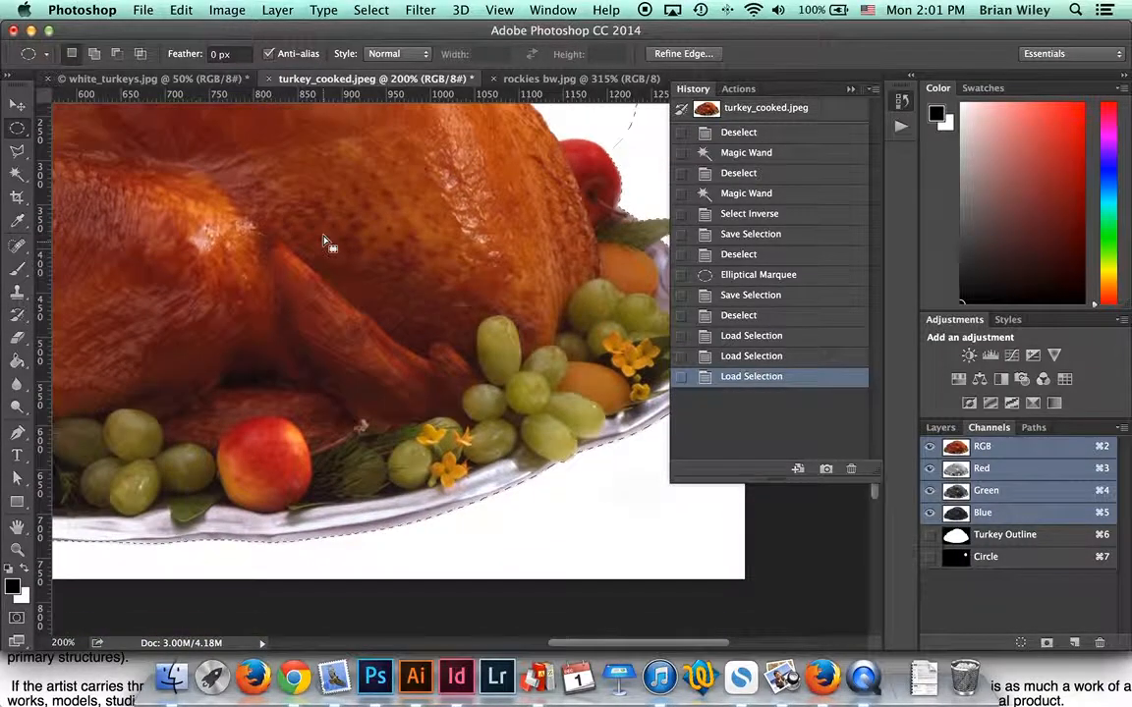
Step: Undo the Circle addition and scroll around to inspect the remaining turkey outline selection
scroll(327, 241, up, 5)
scroll(308, 240, up, 3)
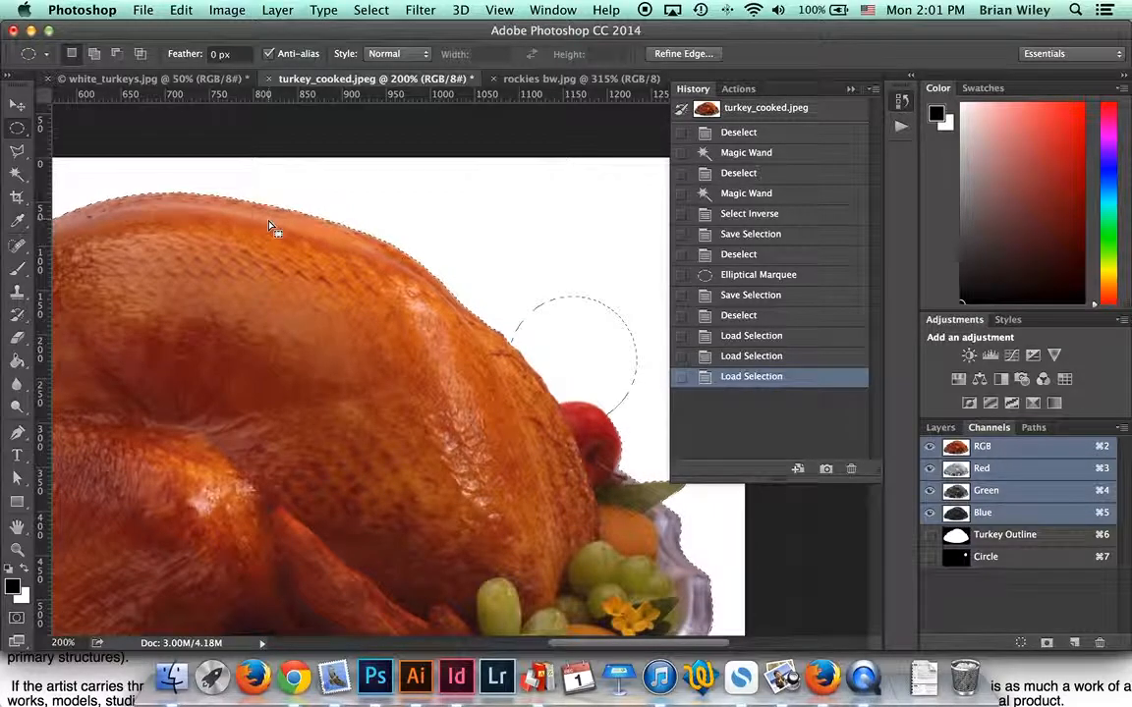
key(super+z)
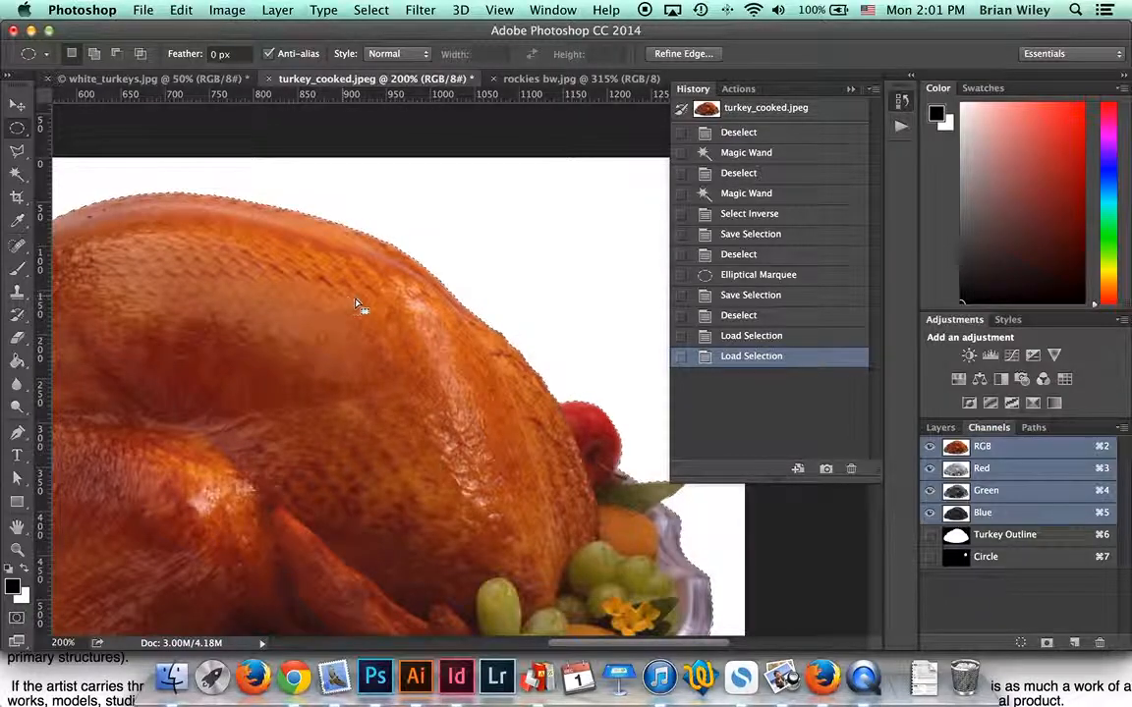
scroll(386, 306, left, 3)
scroll(387, 306, left, 10)
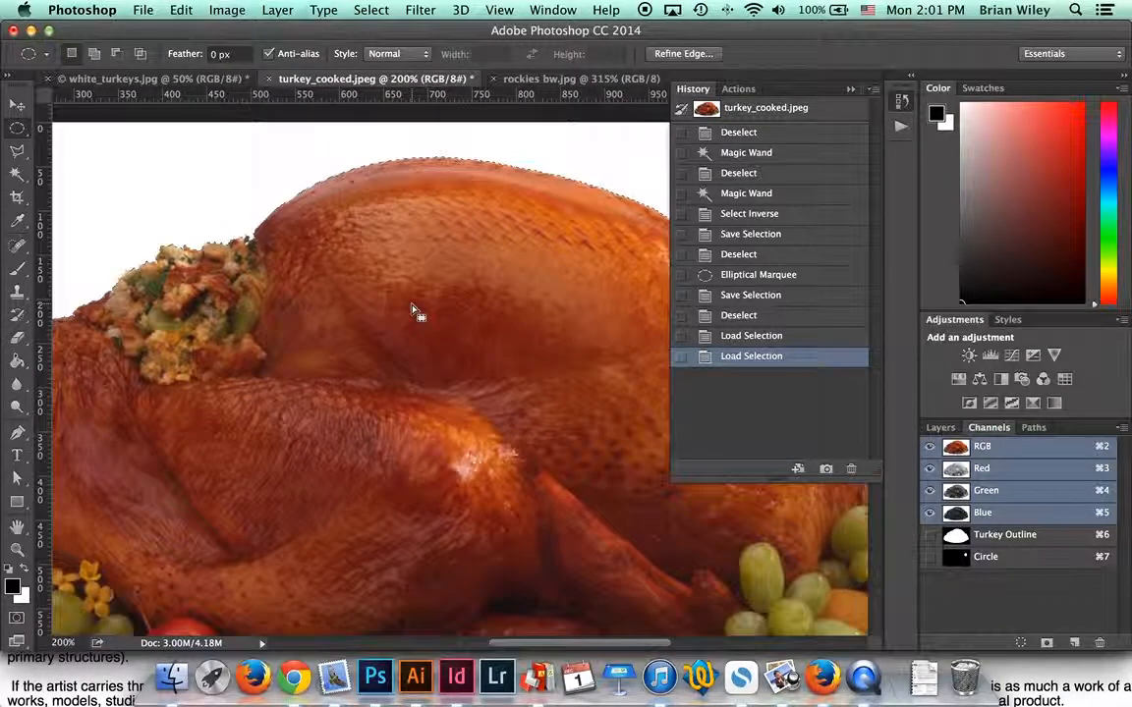
scroll(462, 317, left, 6)
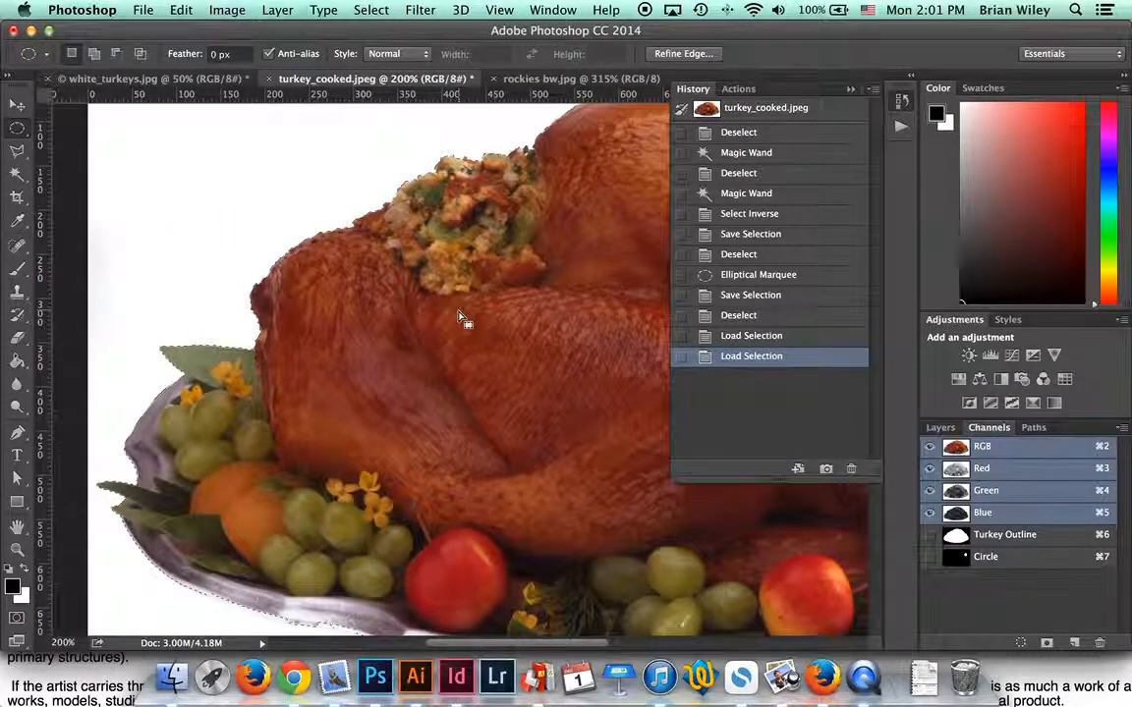